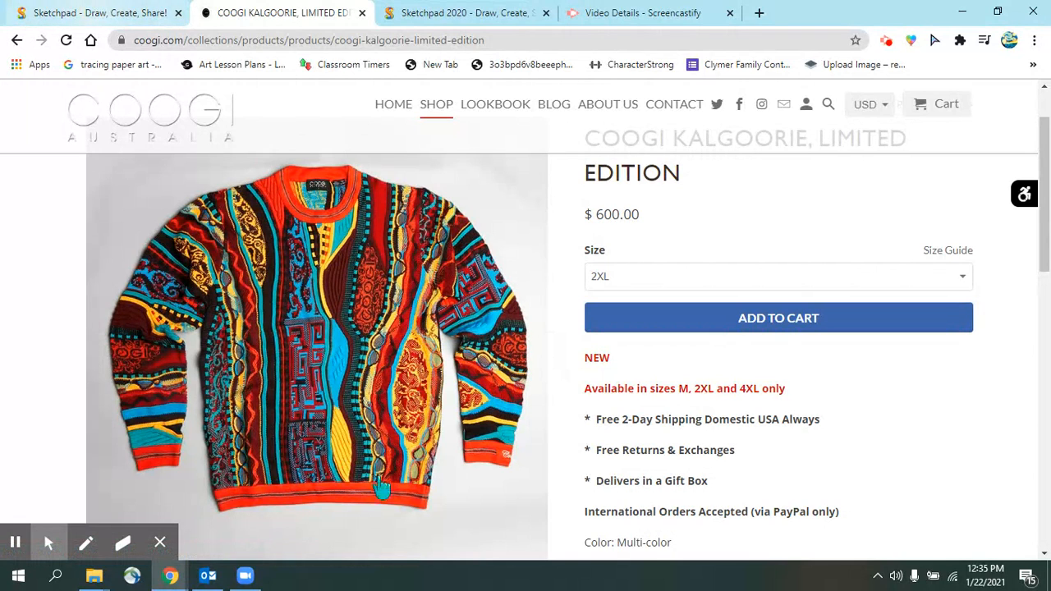
- Switch back to the first Sketchpad tab showing the blue sweater drawing
click(109, 7)
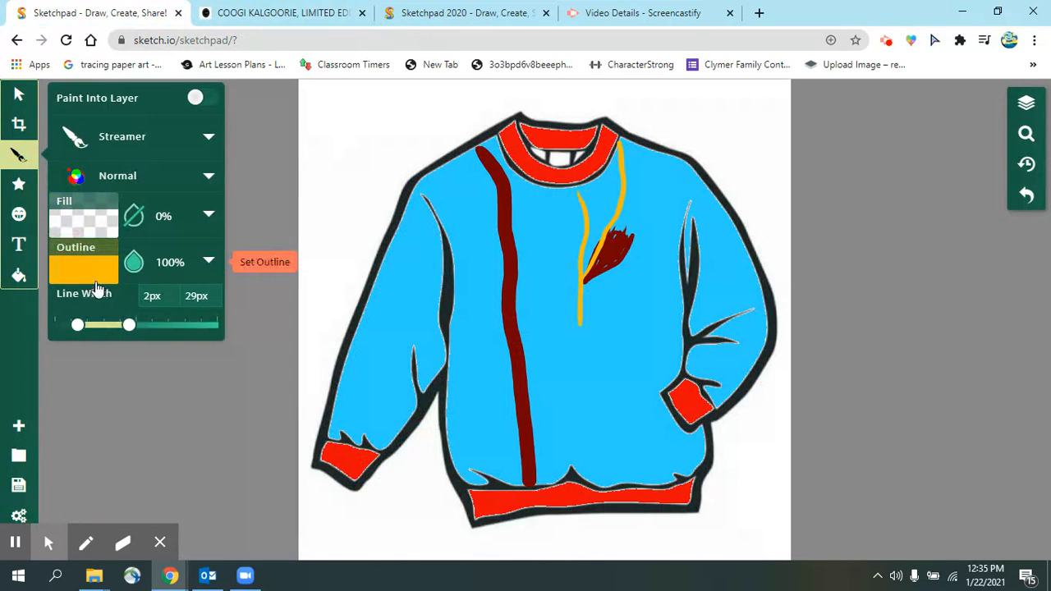
- Eyedrop the dark red #720000 from the existing stroke into the Streamer outline colour
click(84, 273)
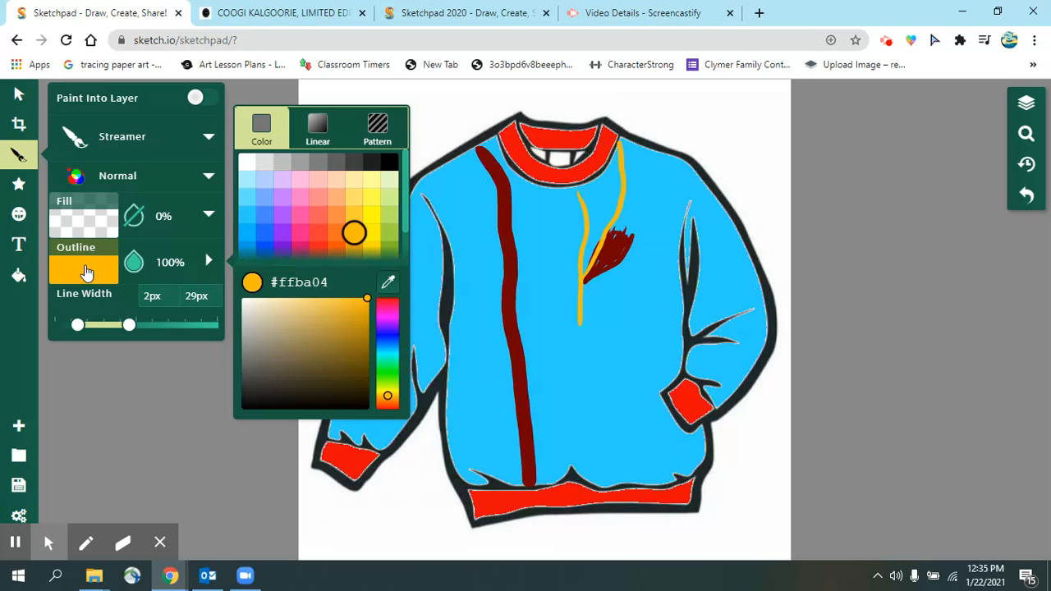
click(388, 283)
click(613, 263)
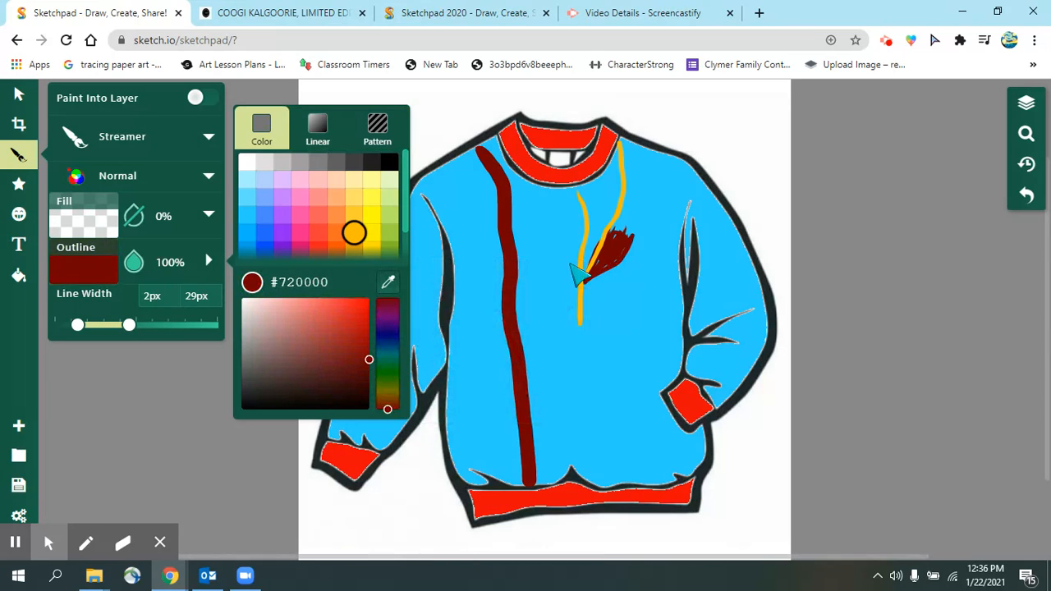
- Compare with the Coogi photo, then draw a dark red pointed streak beside the yellow chest stripe
click(279, 12)
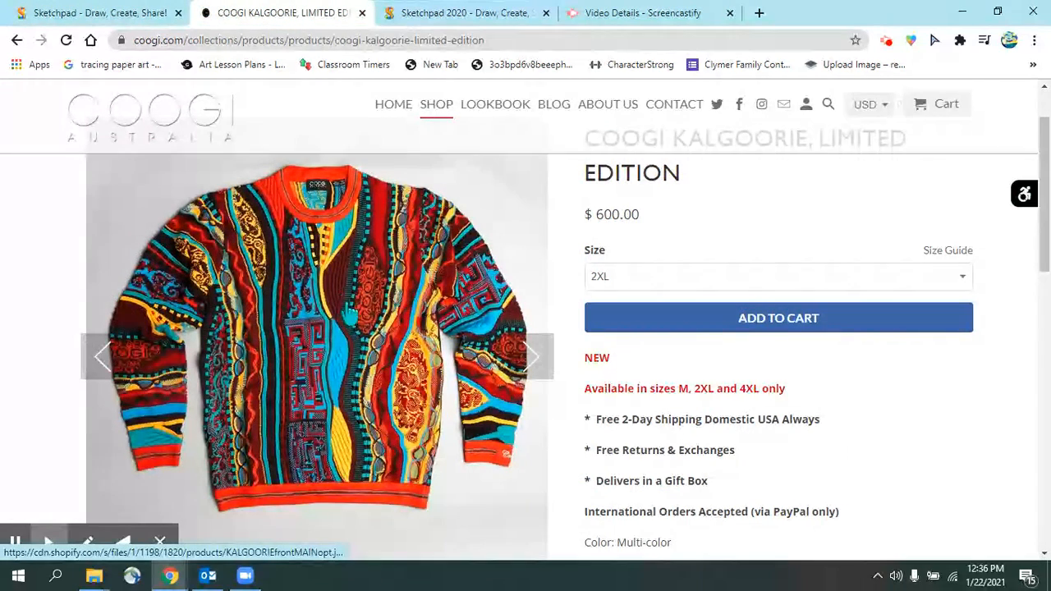
click(120, 11)
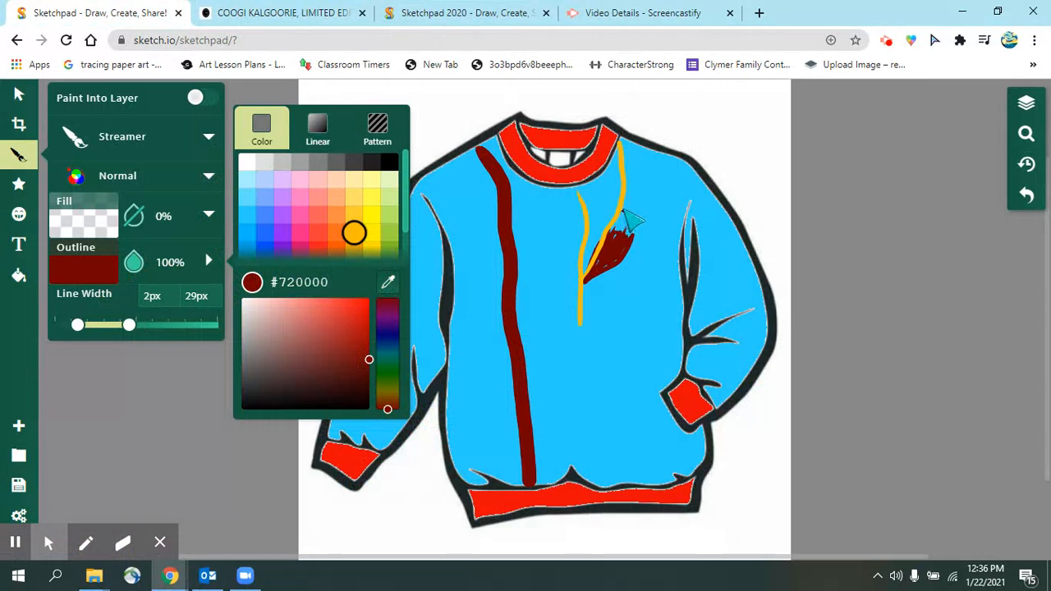
click(632, 218)
mouse_move(631, 225)
mouse_down()
mouse_move(624, 284)
mouse_move(598, 322)
mouse_move(581, 325)
mouse_move(609, 273)
mouse_up()
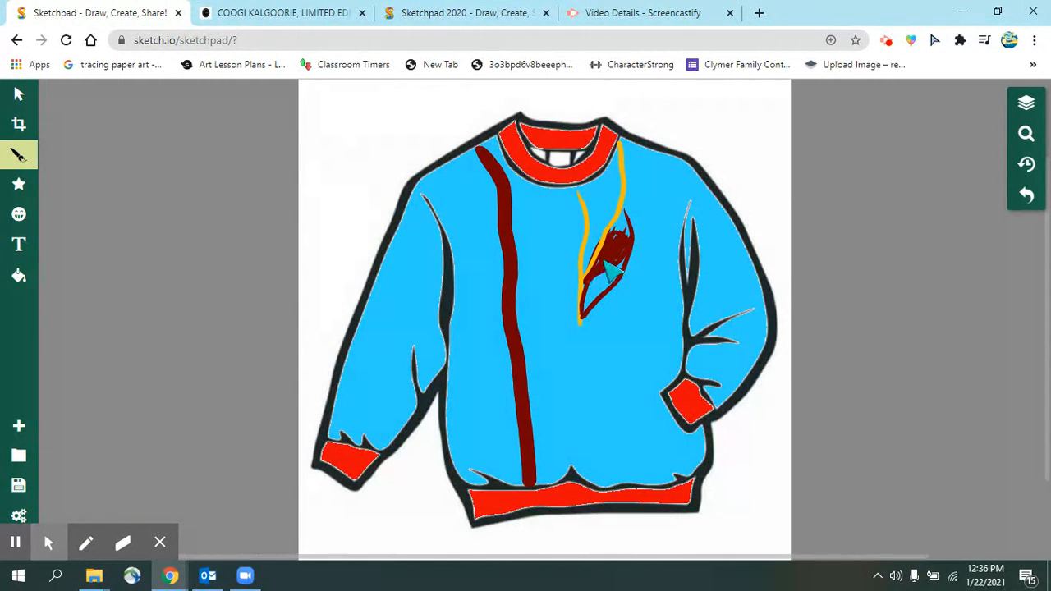
- Thicken the maroon leaf shape and trail two wavy #720000 streamers from it to the bottom band
mouse_move(624, 216)
mouse_down()
mouse_move(619, 260)
mouse_move(592, 302)
mouse_move(599, 276)
mouse_move(589, 315)
mouse_move(630, 255)
mouse_move(596, 305)
mouse_move(599, 276)
mouse_move(584, 307)
mouse_move(601, 276)
mouse_up()
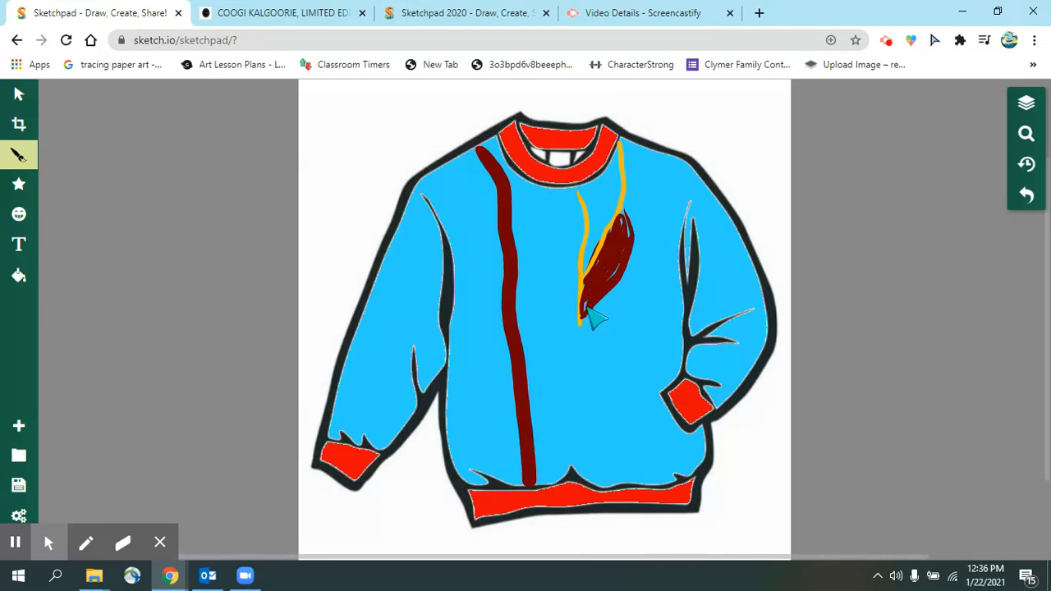
mouse_move(598, 364)
mouse_down()
mouse_move(587, 406)
mouse_move(596, 451)
mouse_move(617, 480)
mouse_up()
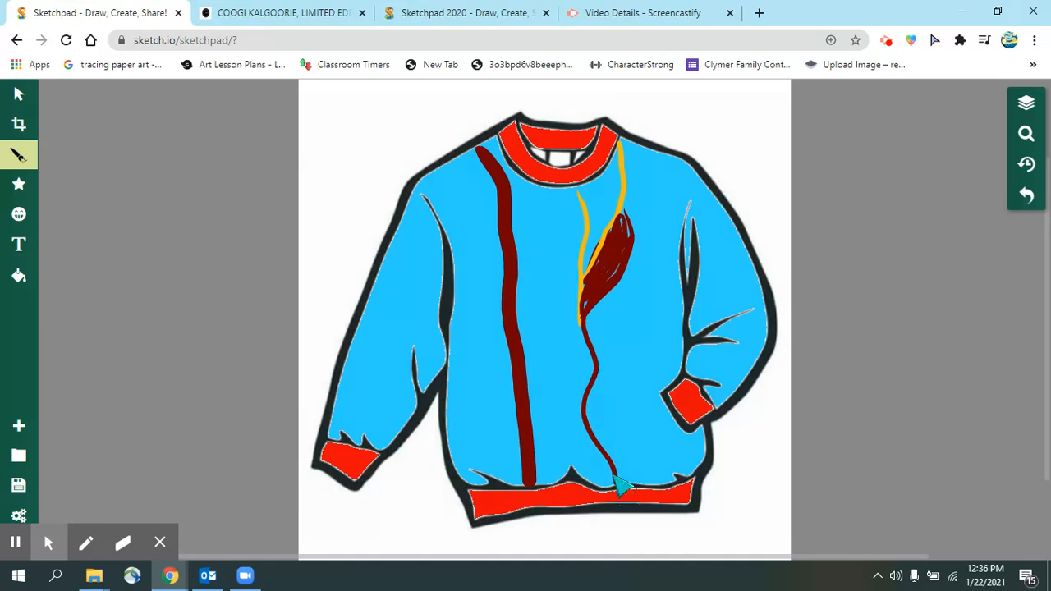
click(262, 12)
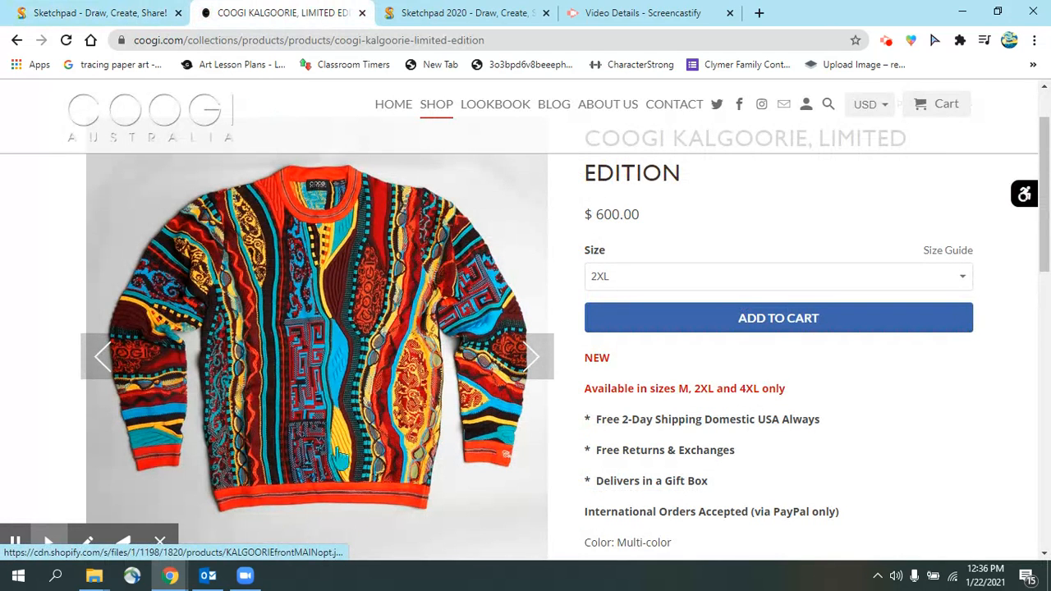
click(117, 17)
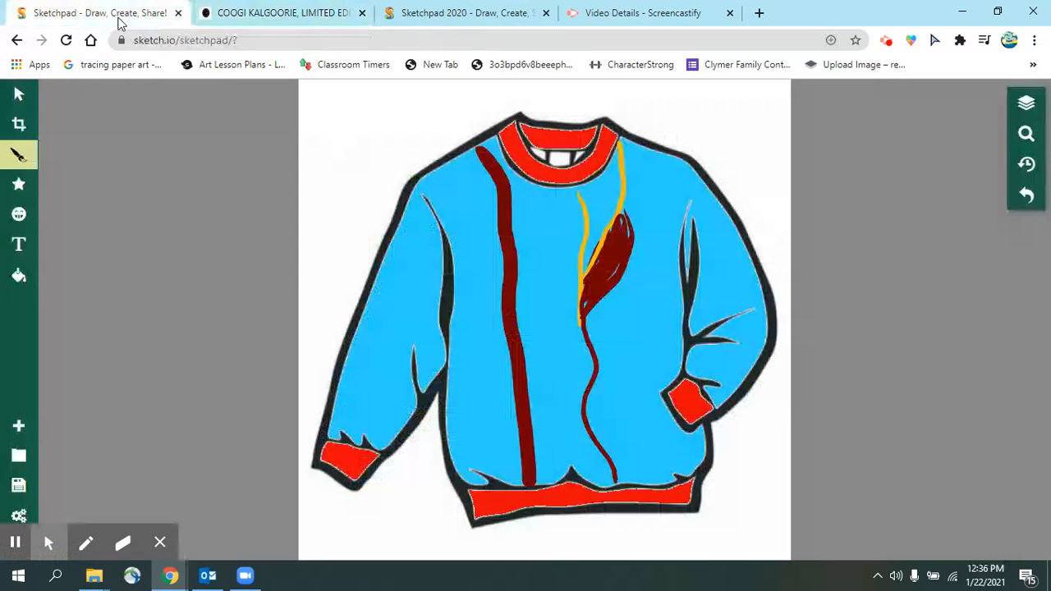
click(271, 12)
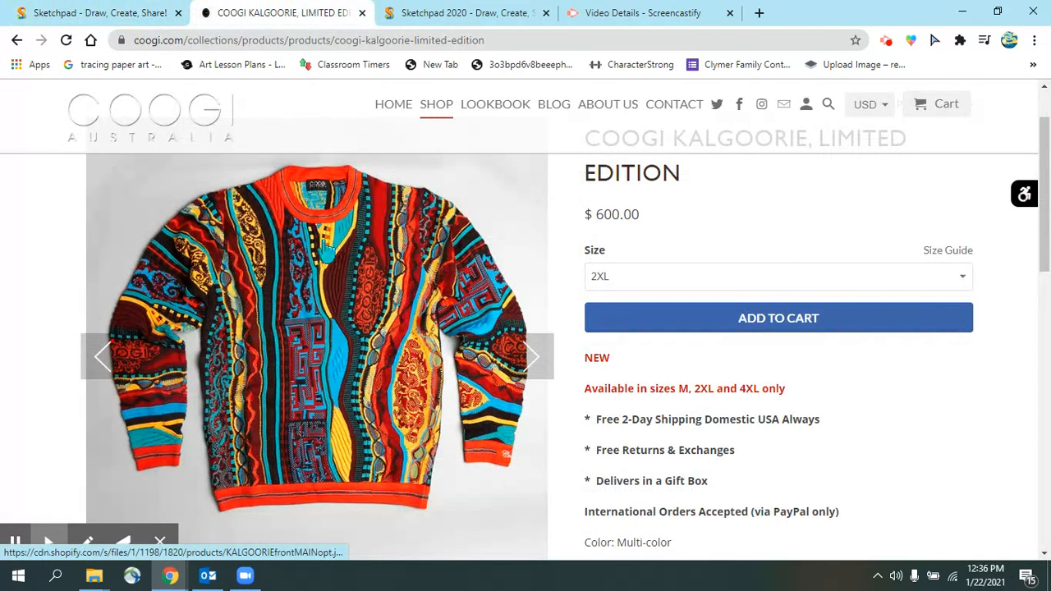
click(122, 13)
drag(579, 321, 564, 430)
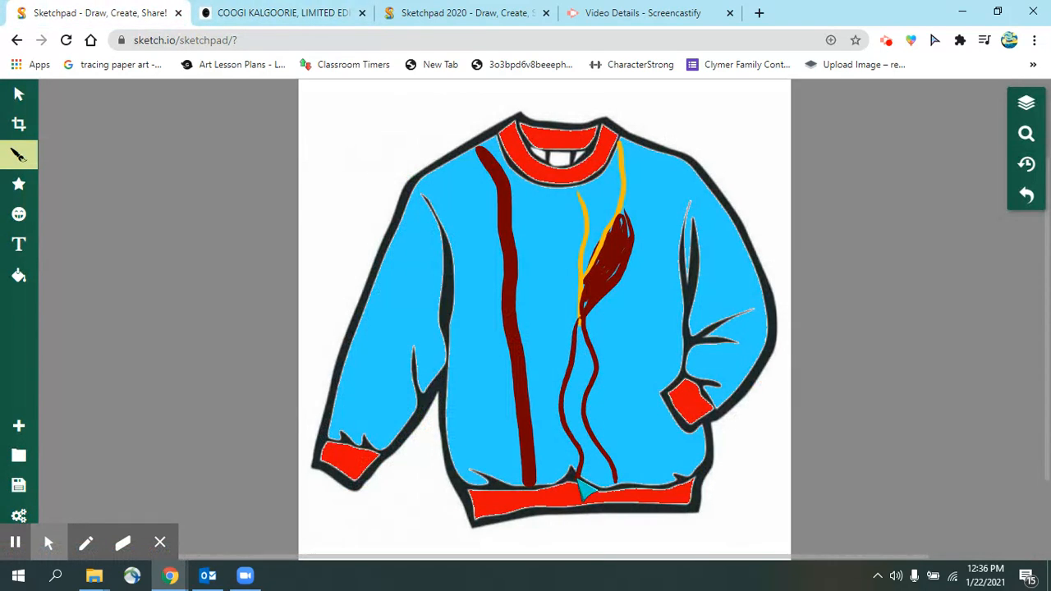
- Set the Streamer outline to the sampled yellow #ffba04 with a 4px line width
click(18, 154)
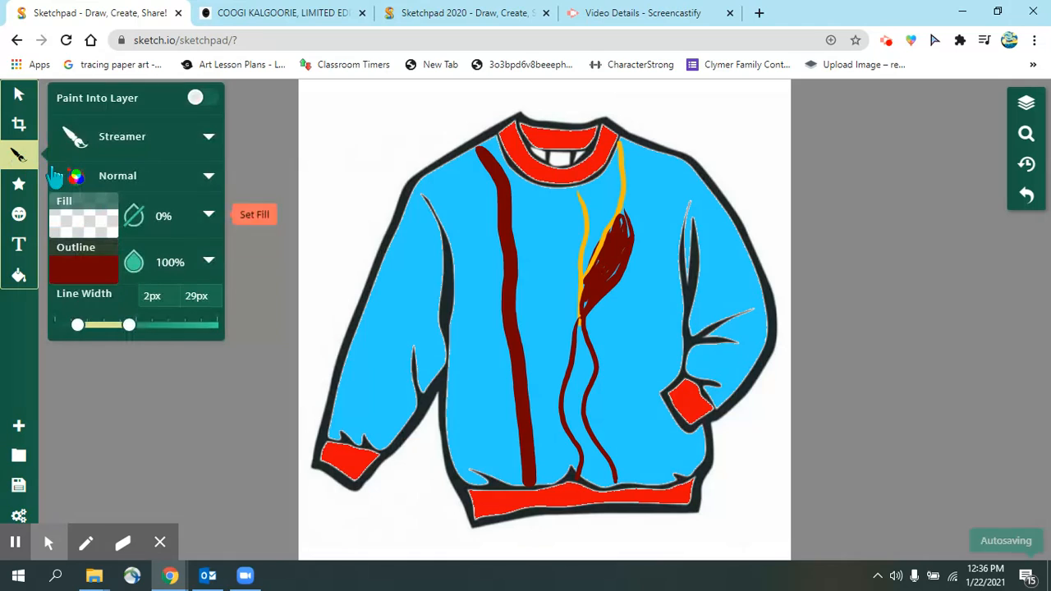
click(89, 273)
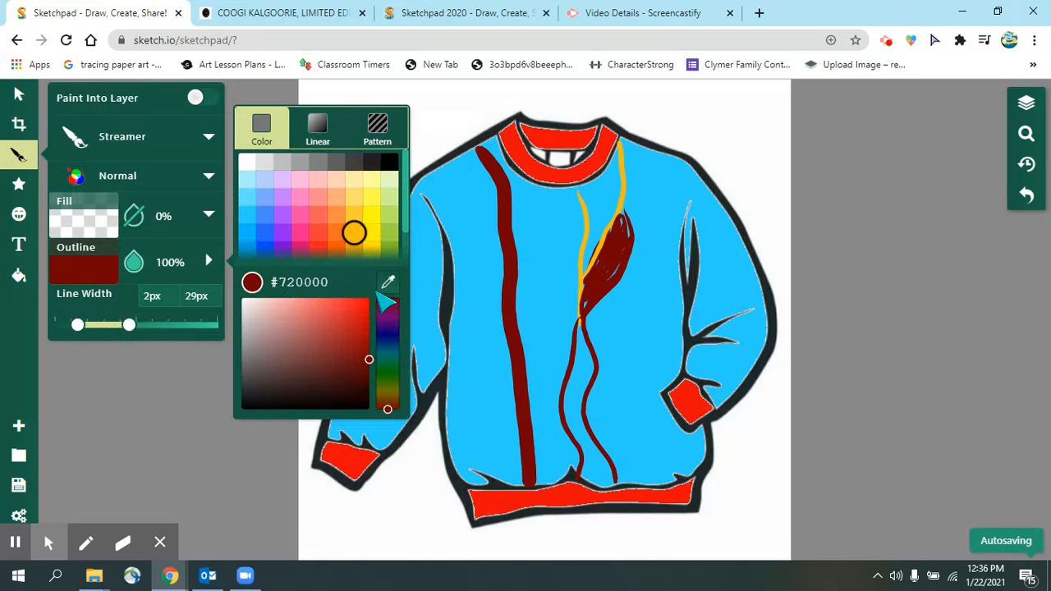
click(387, 283)
click(581, 266)
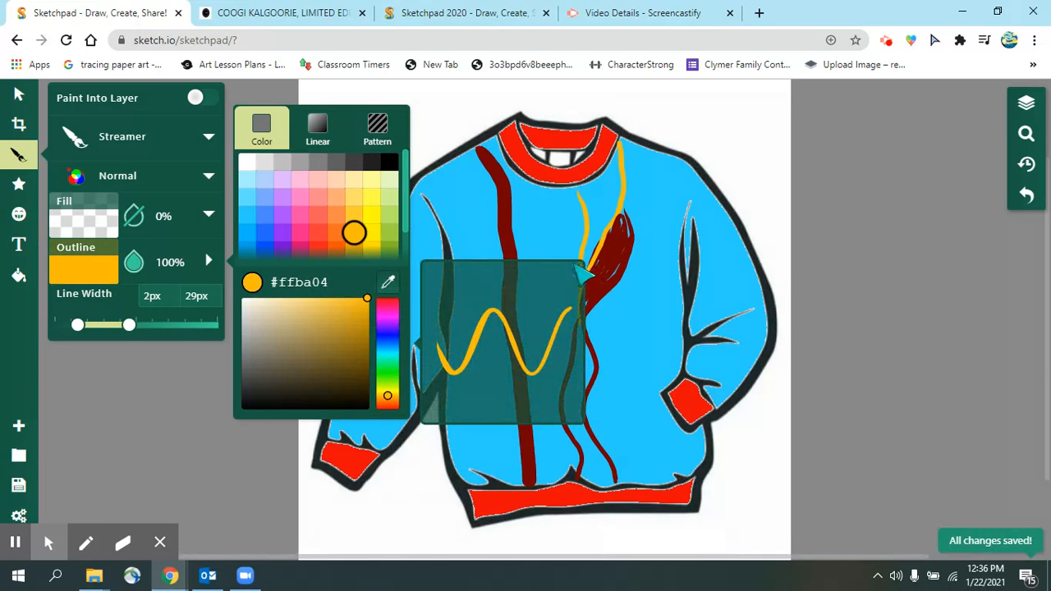
drag(76, 325, 84, 325)
- Draw yellow strands beside the maroon lines near the waistband and under the collar, checking the Coogi photo
drag(565, 399, 606, 465)
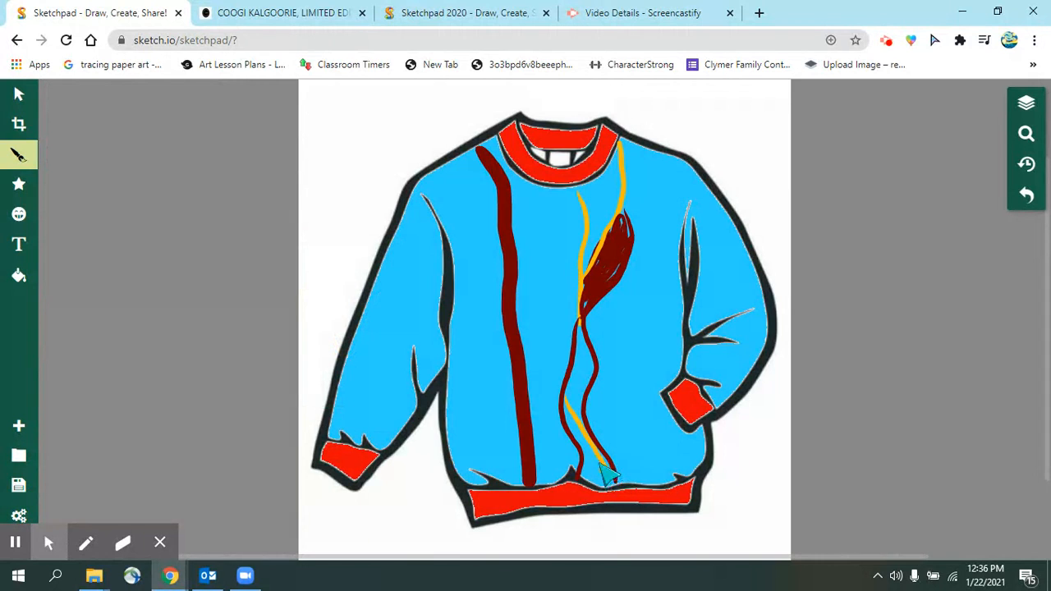
drag(573, 413, 595, 463)
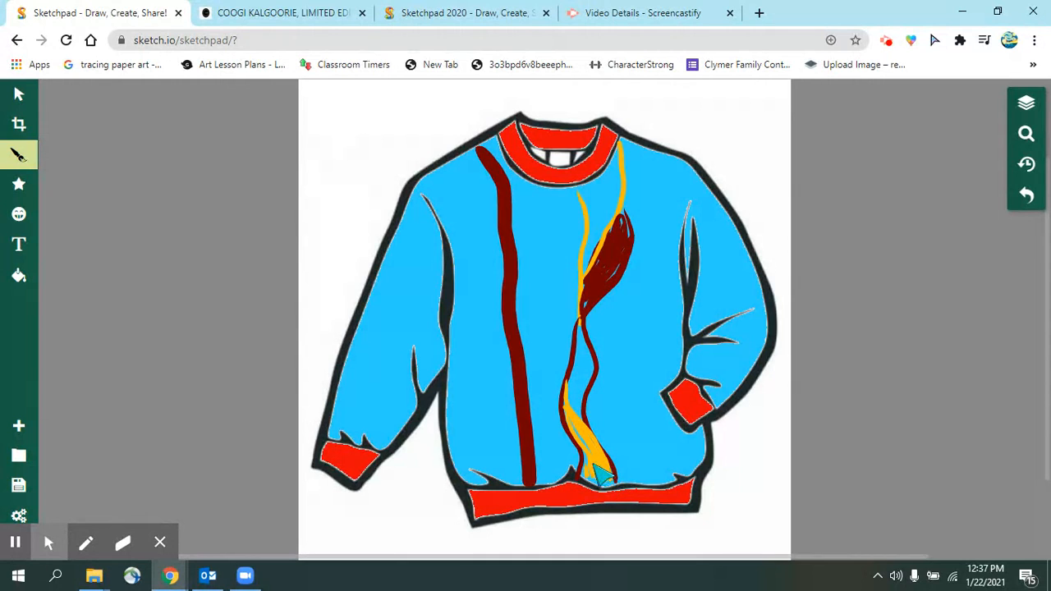
click(283, 13)
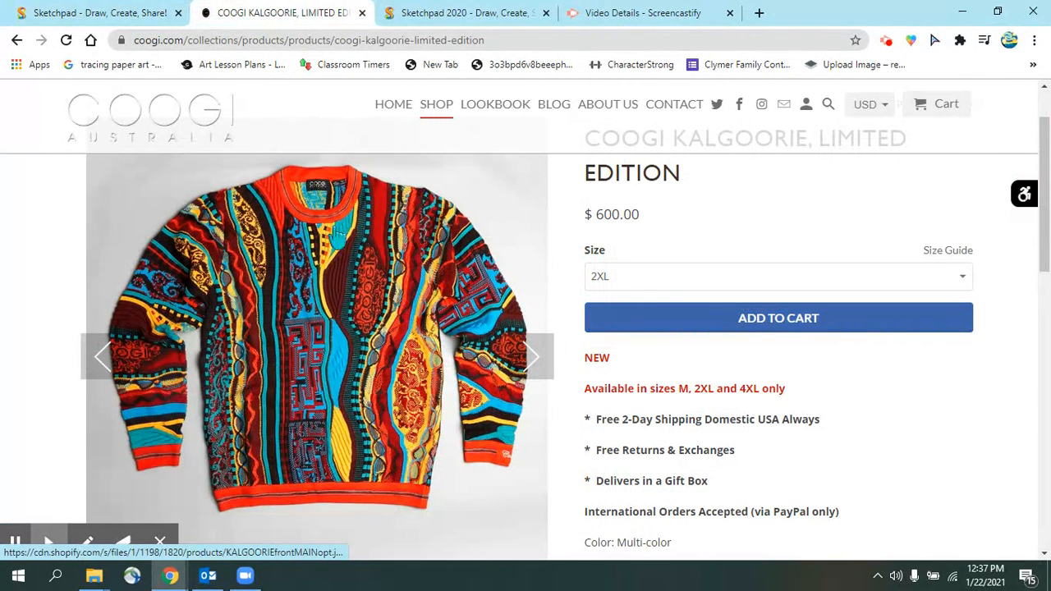
click(123, 13)
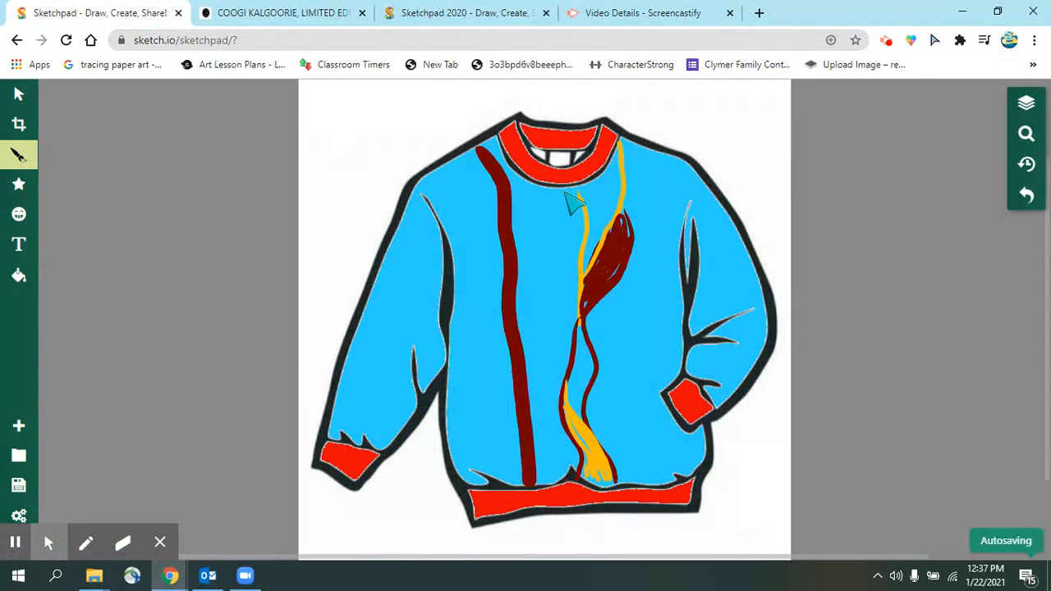
drag(565, 197, 577, 283)
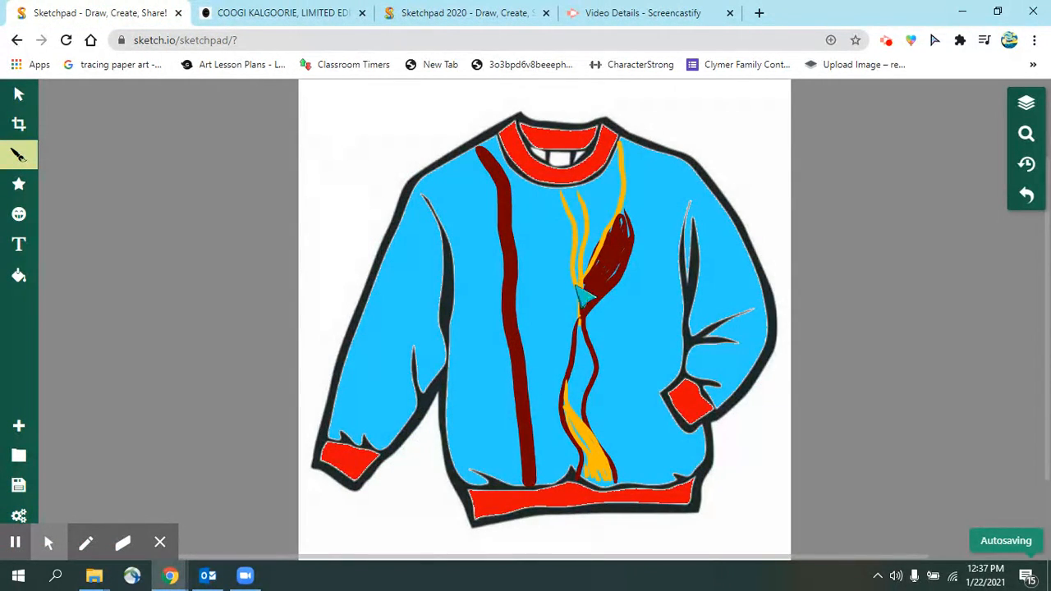
click(288, 13)
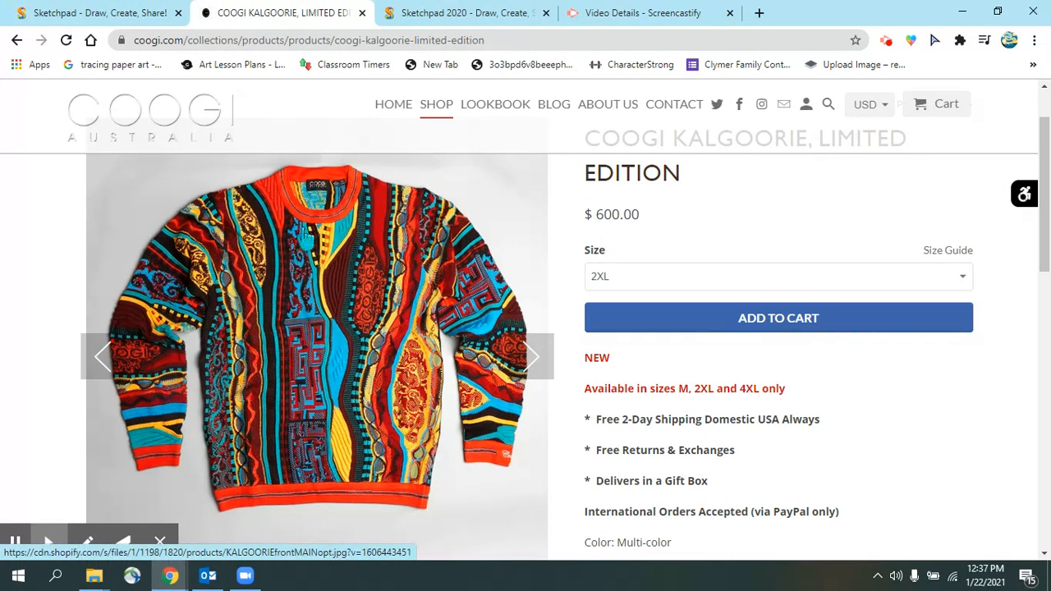
- Make the Streamer outline transparent and its fill fully opaque
click(91, 12)
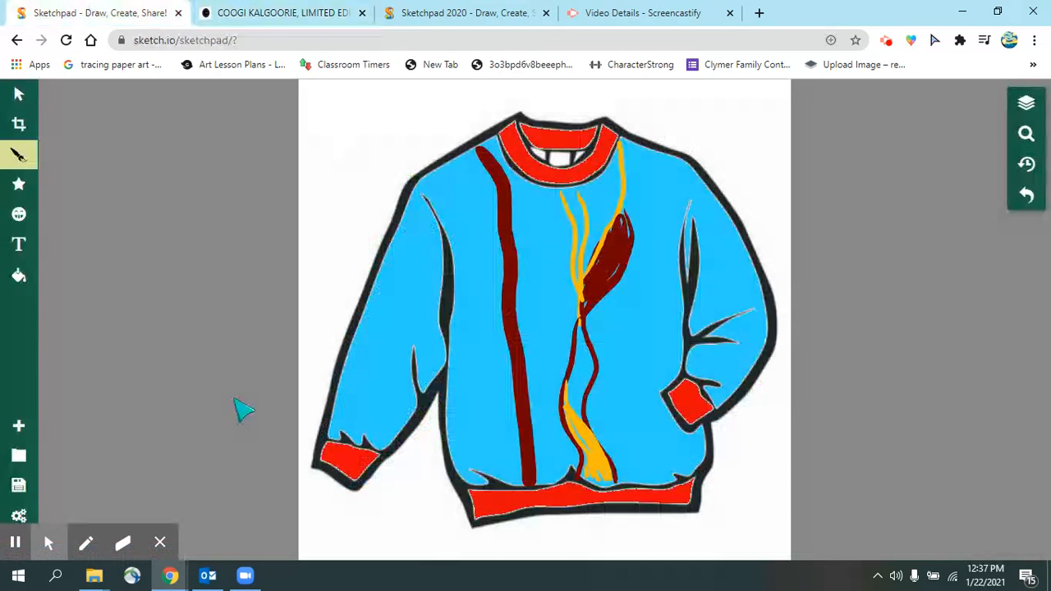
click(25, 153)
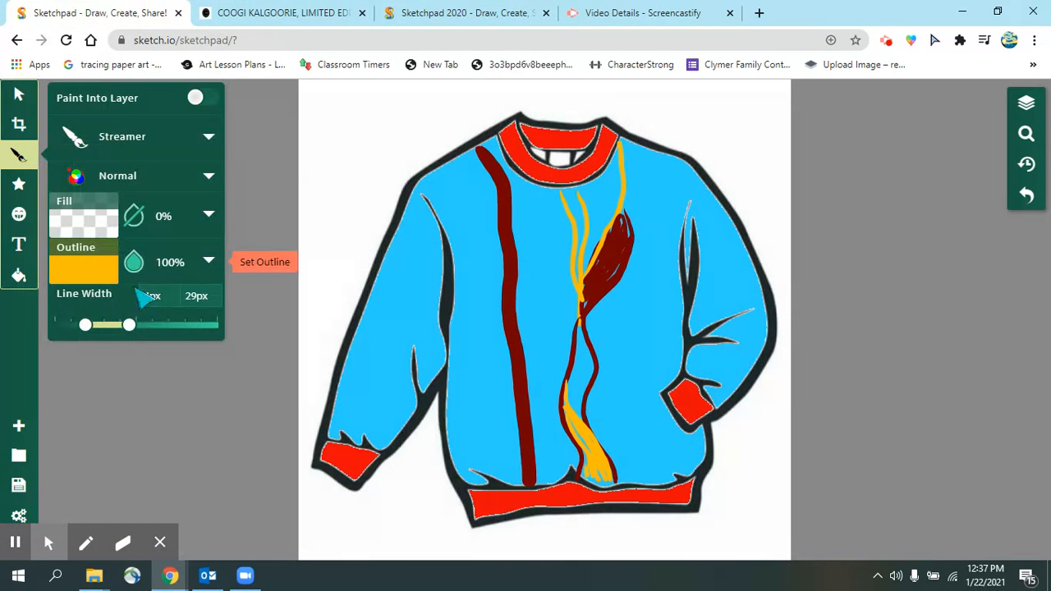
click(156, 261)
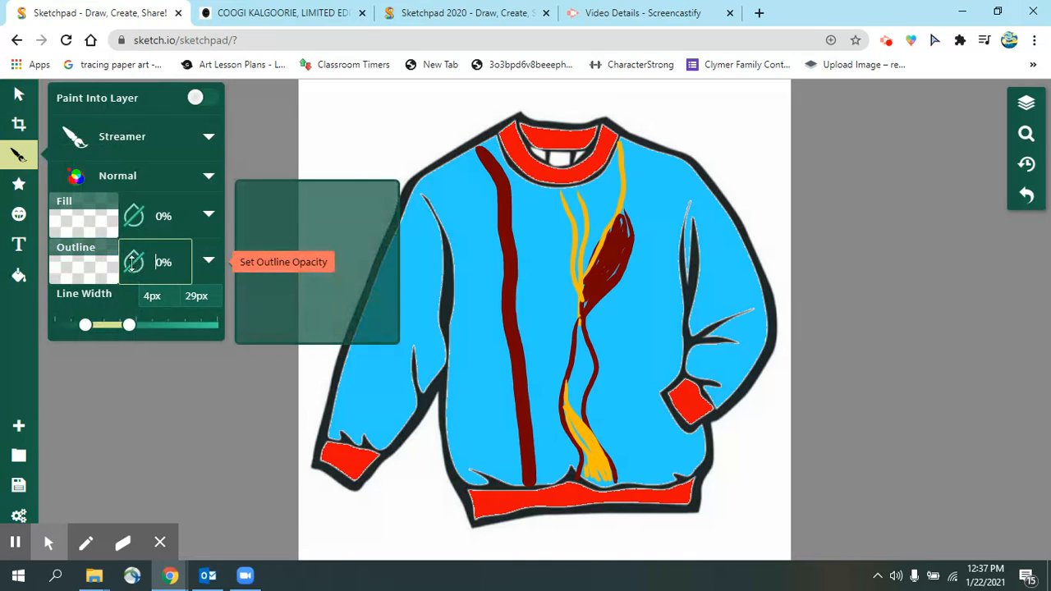
click(134, 216)
- Switch the Streamer fill to the red zigzag pattern, comparing against the Coogi Kalgoorie photo
click(85, 227)
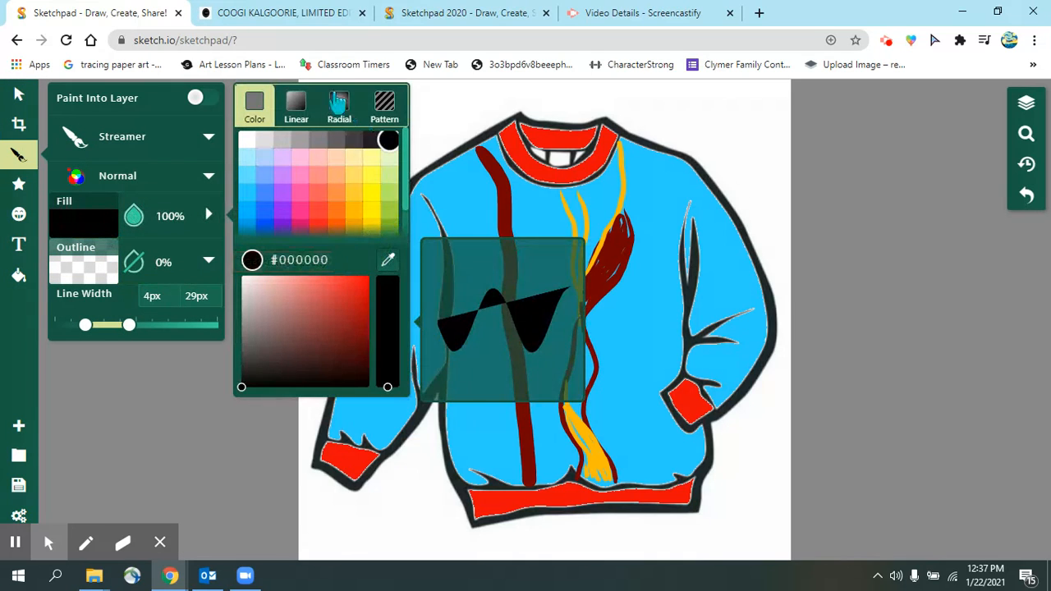
click(382, 115)
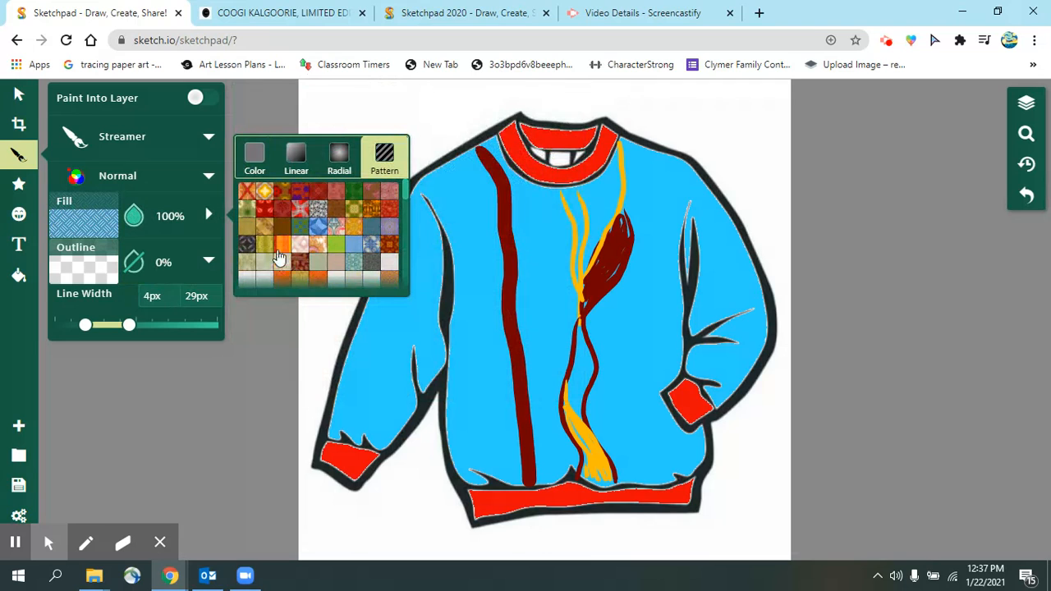
scroll(344, 229, down, 5)
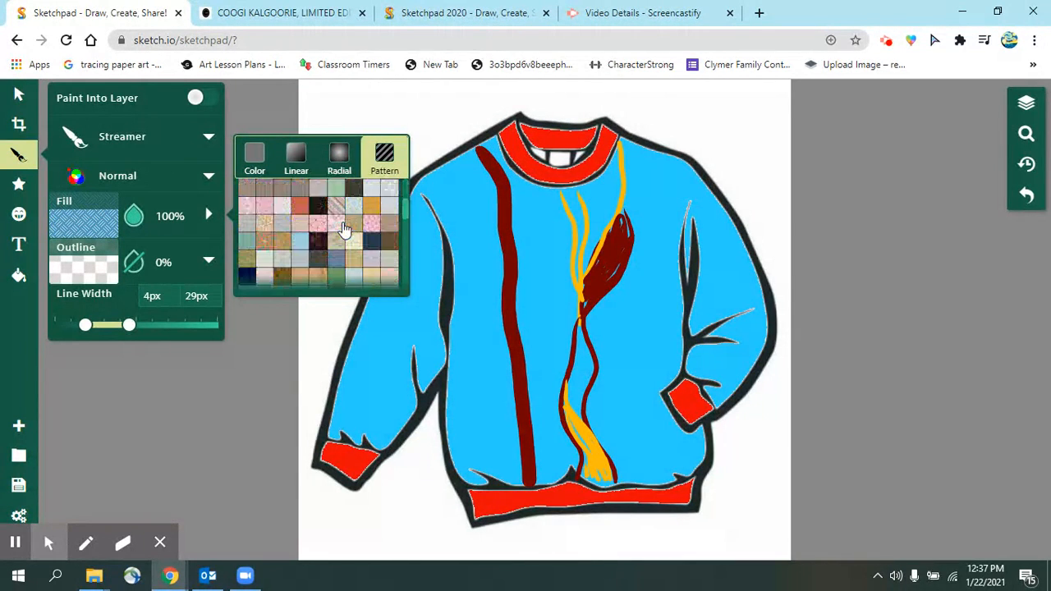
scroll(344, 229, up, 5)
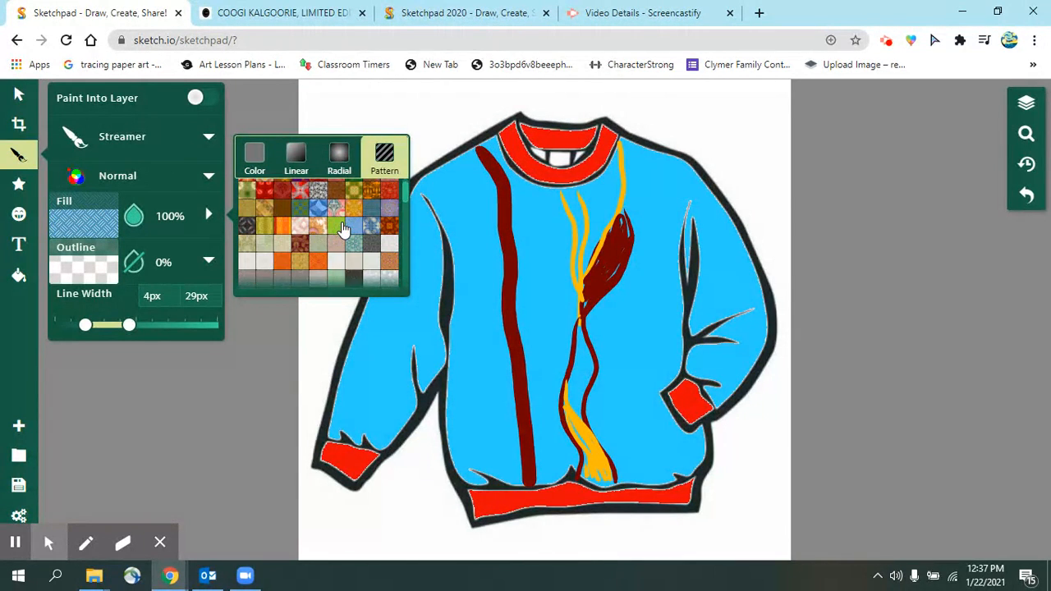
click(270, 13)
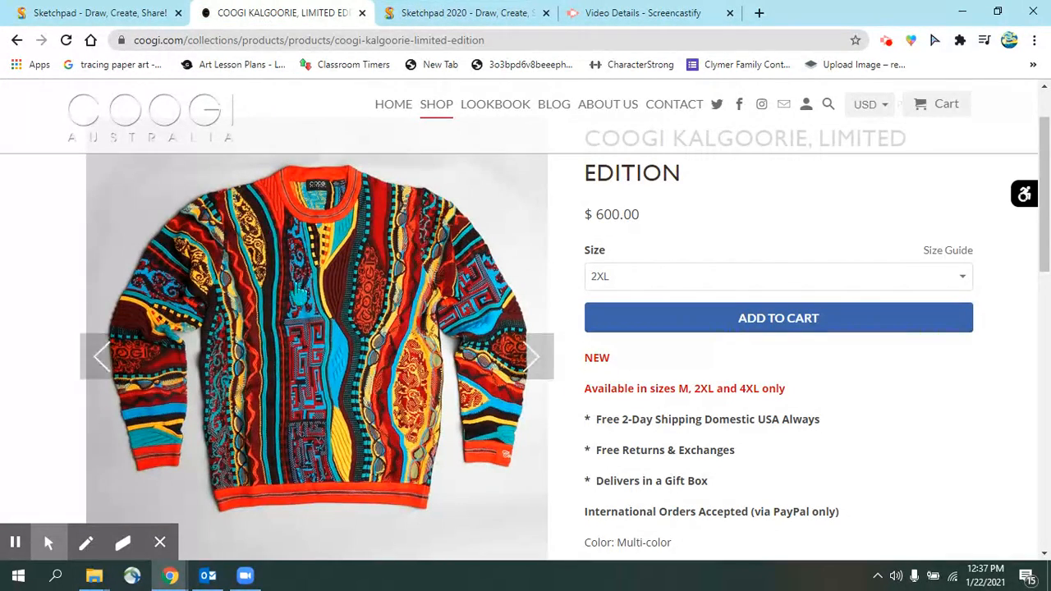
click(105, 8)
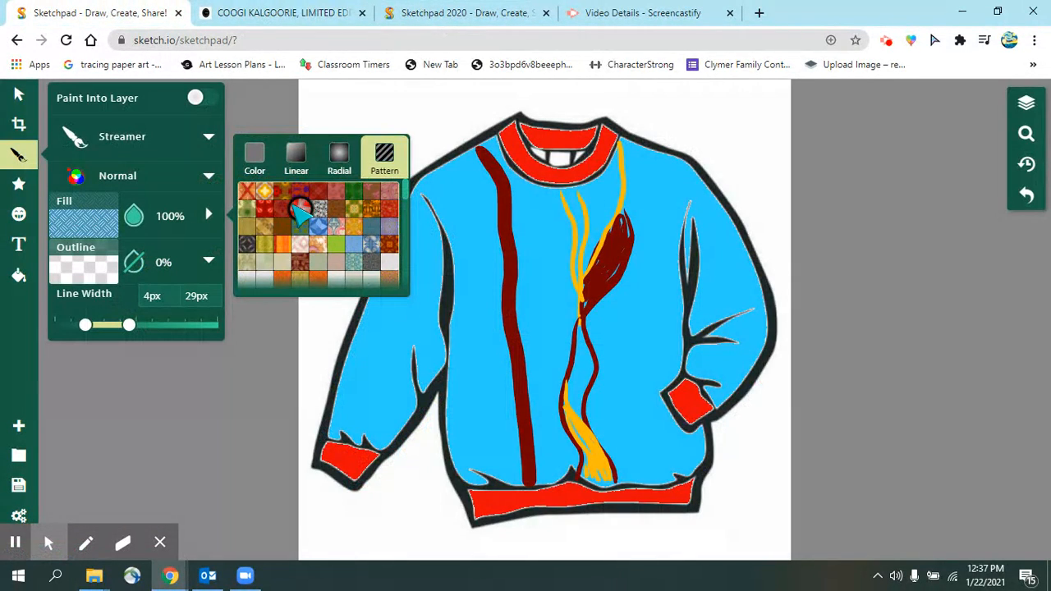
click(299, 209)
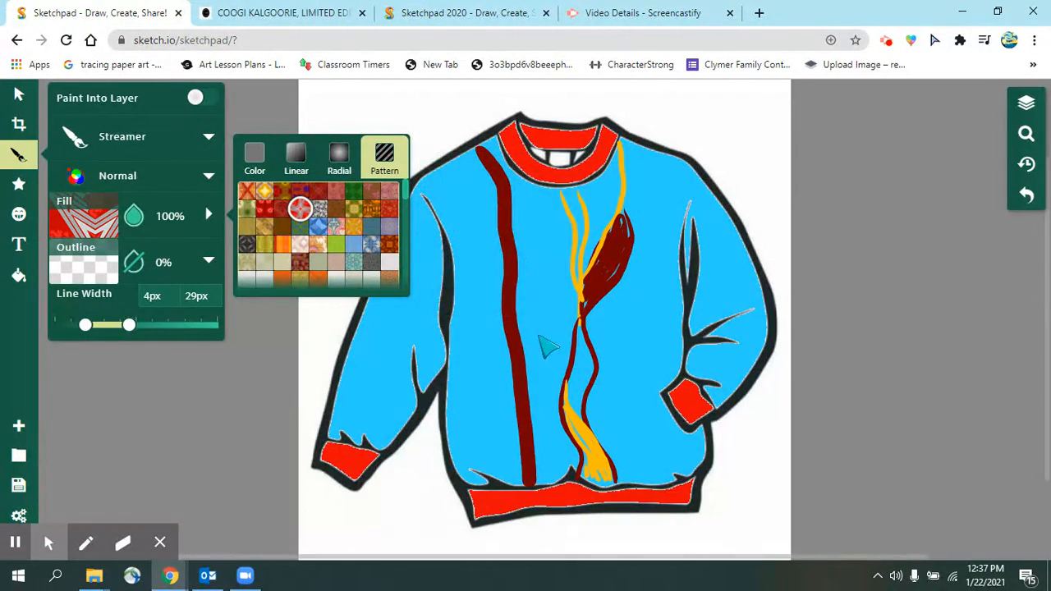
click(243, 7)
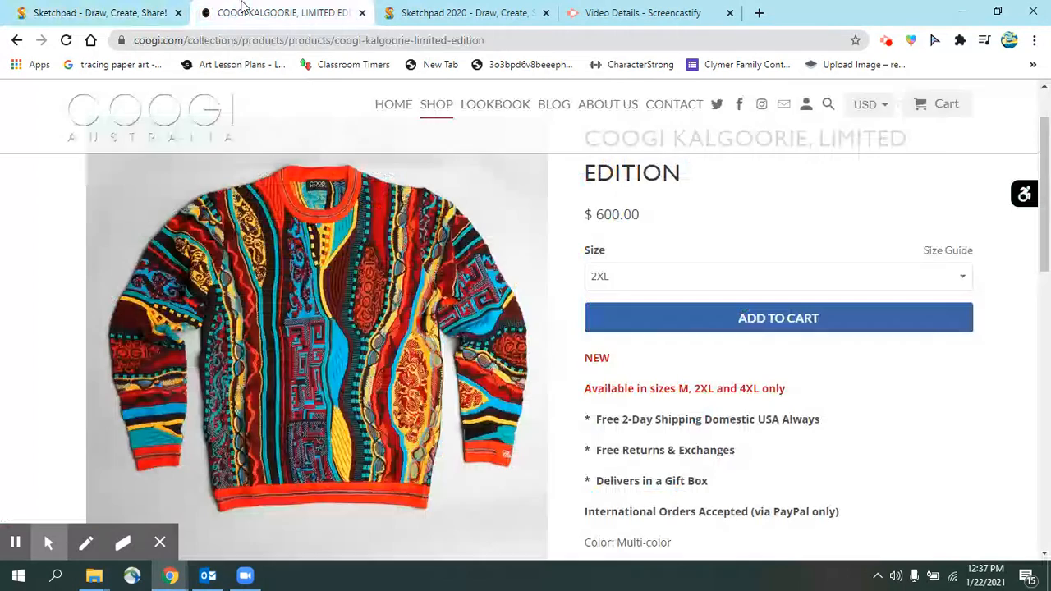
- Paint a red zigzag-patterned stripe down the sweater chest beside the maroon line, then compare with Coogi
click(123, 9)
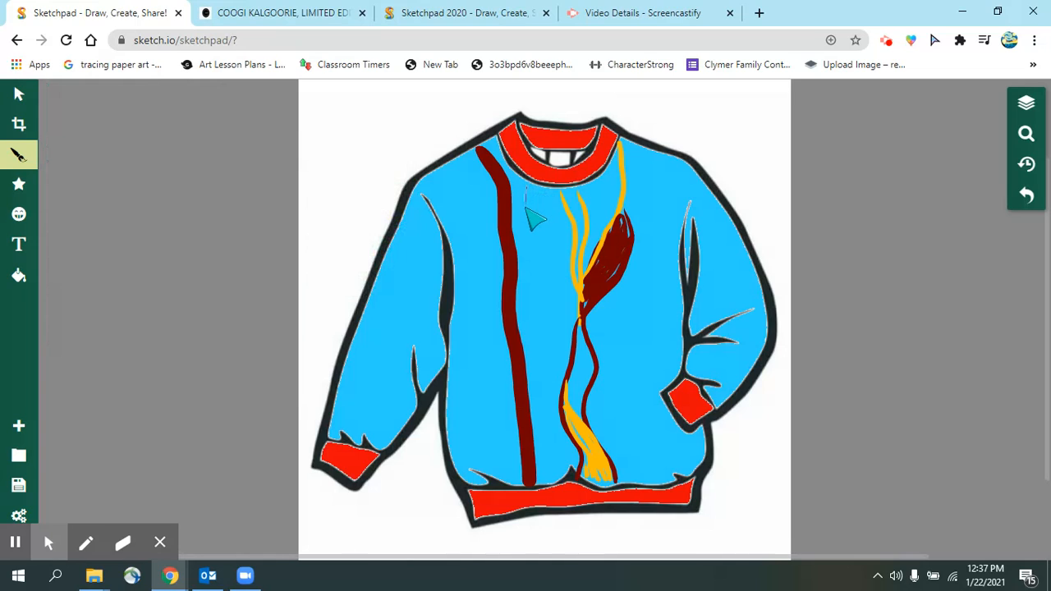
mouse_move(535, 278)
mouse_down()
mouse_move(544, 373)
mouse_move(545, 490)
mouse_move(575, 444)
mouse_up()
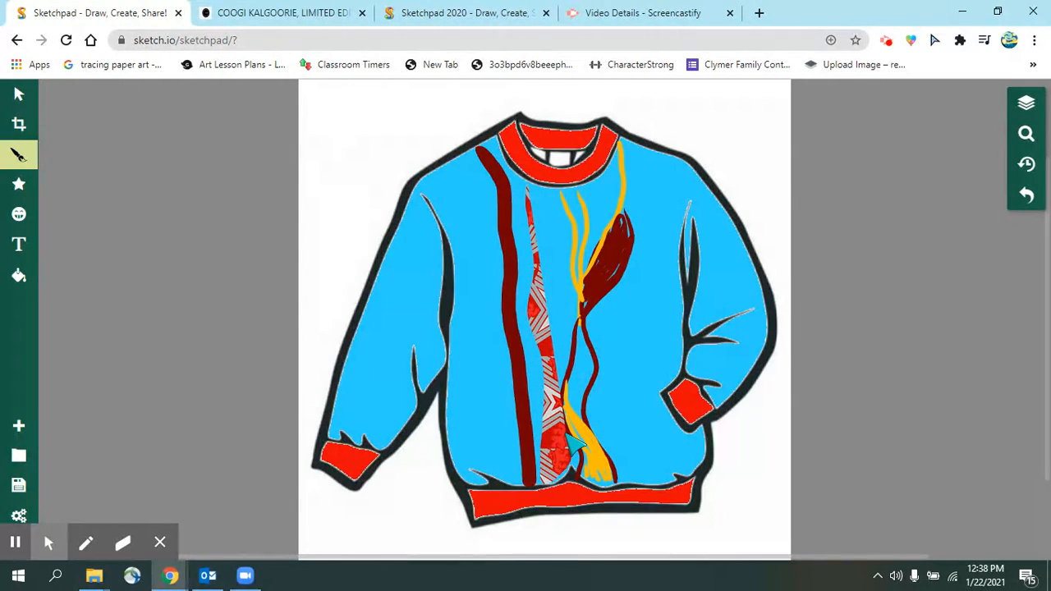
mouse_move(575, 437)
mouse_down()
mouse_move(548, 296)
mouse_move(584, 386)
mouse_move(545, 247)
mouse_move(583, 333)
mouse_move(581, 299)
mouse_move(548, 234)
mouse_move(580, 221)
mouse_move(545, 205)
mouse_move(566, 203)
mouse_up()
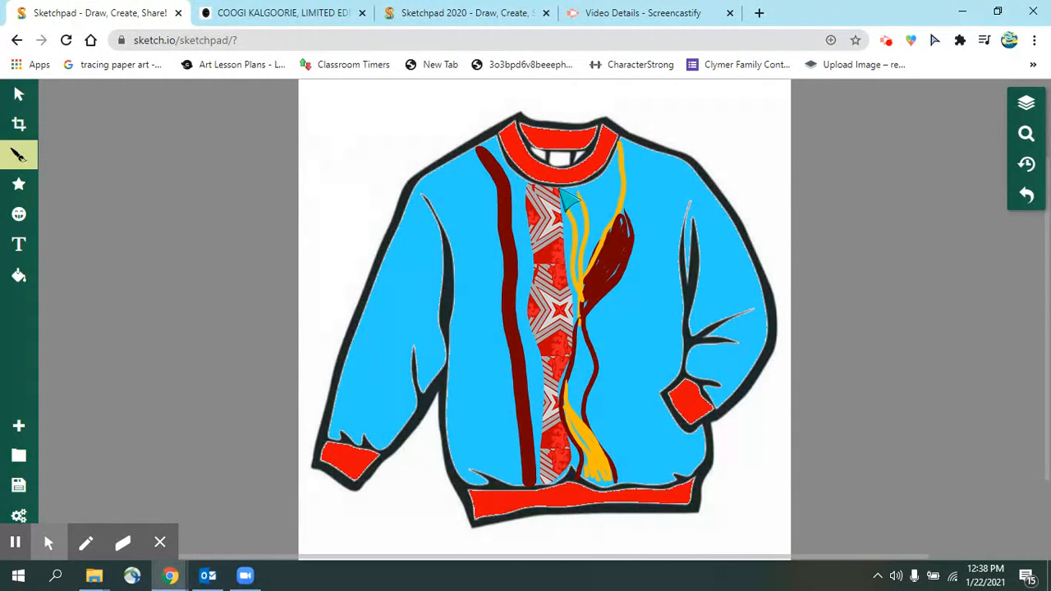
click(279, 12)
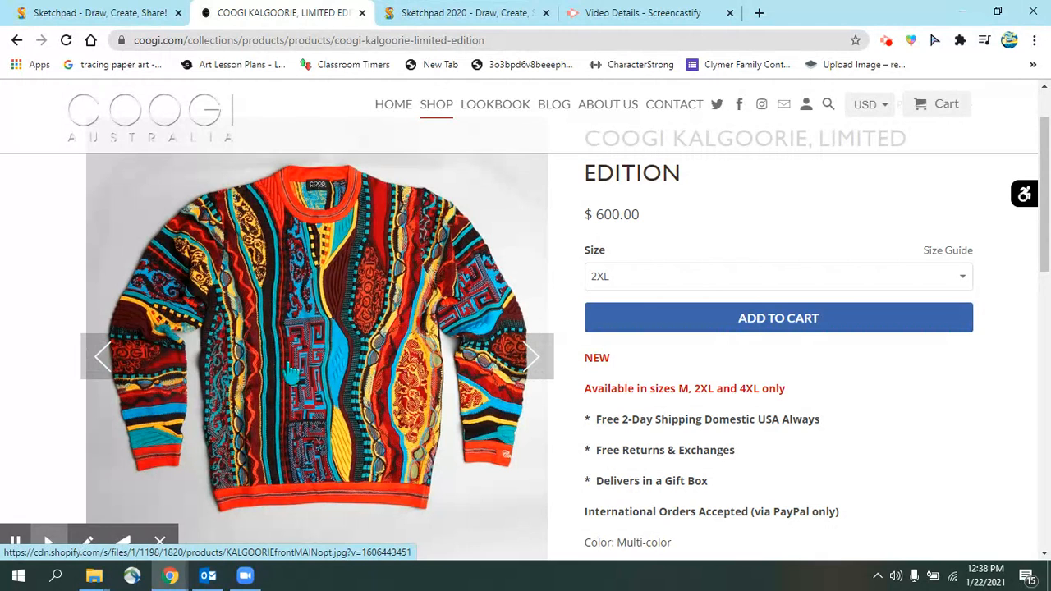
- Choose the brown plaid pattern fill and paint a plaid strip from collar to waist beside the maroon stripe
click(78, 13)
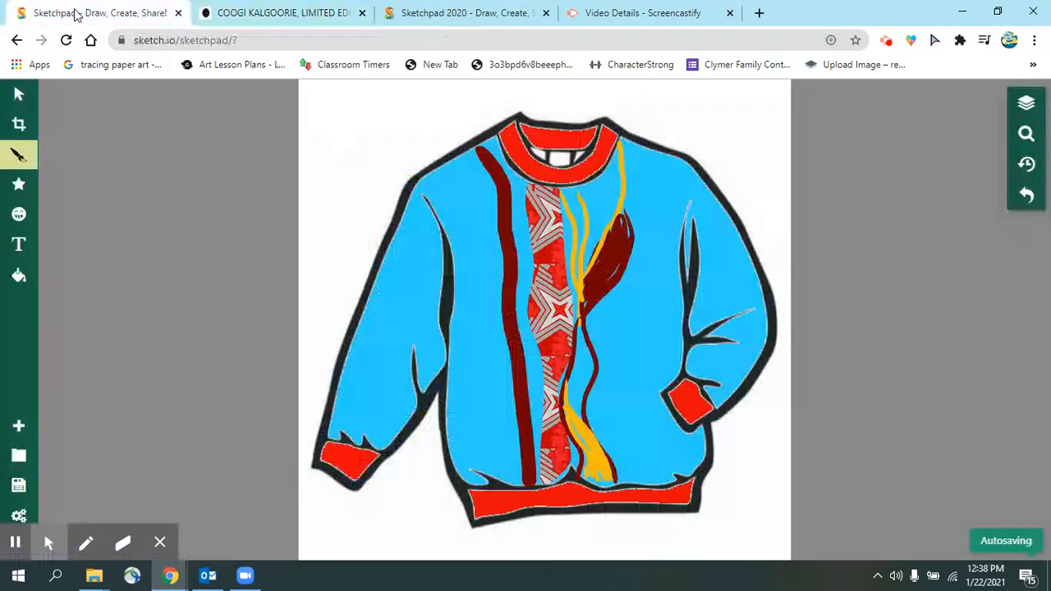
click(17, 153)
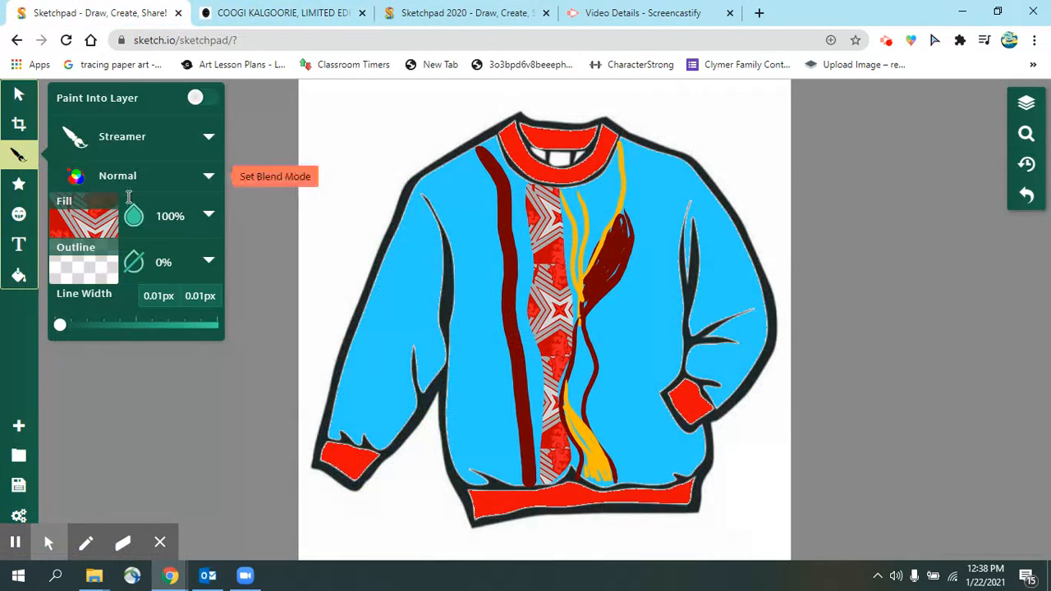
click(105, 220)
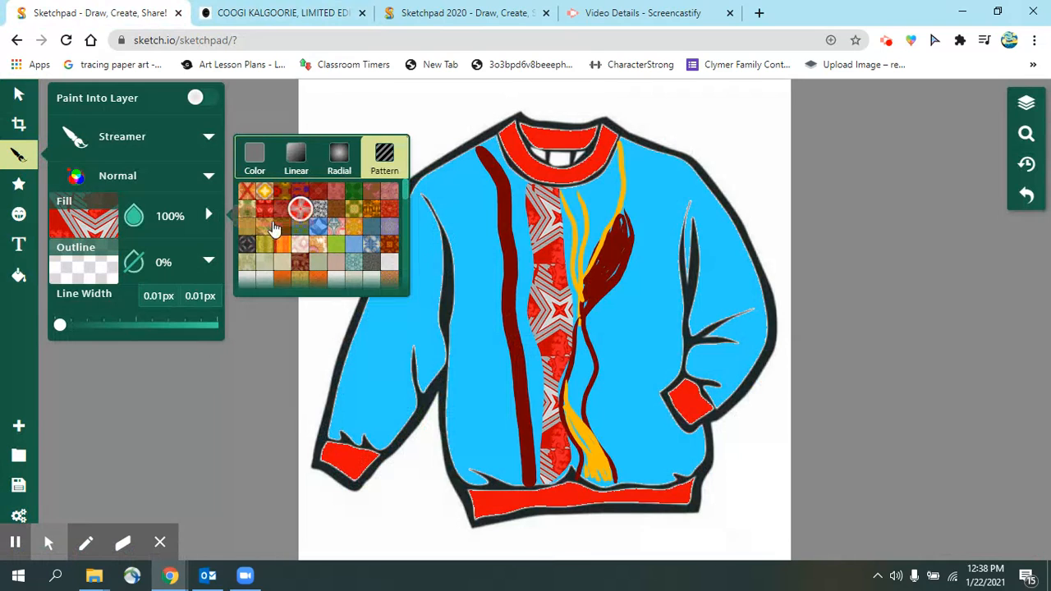
click(316, 192)
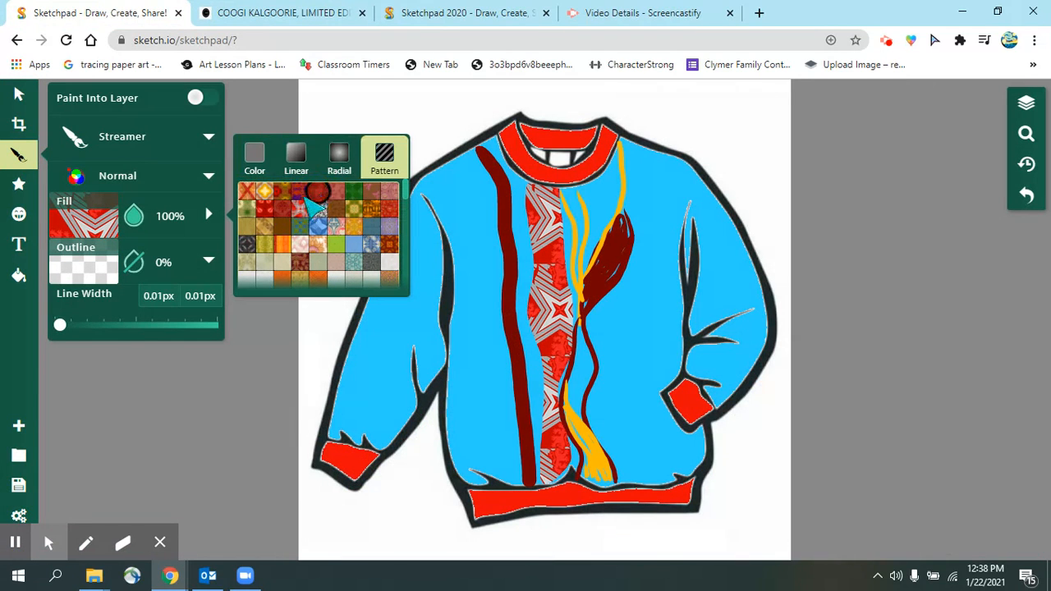
scroll(303, 236, down, 5)
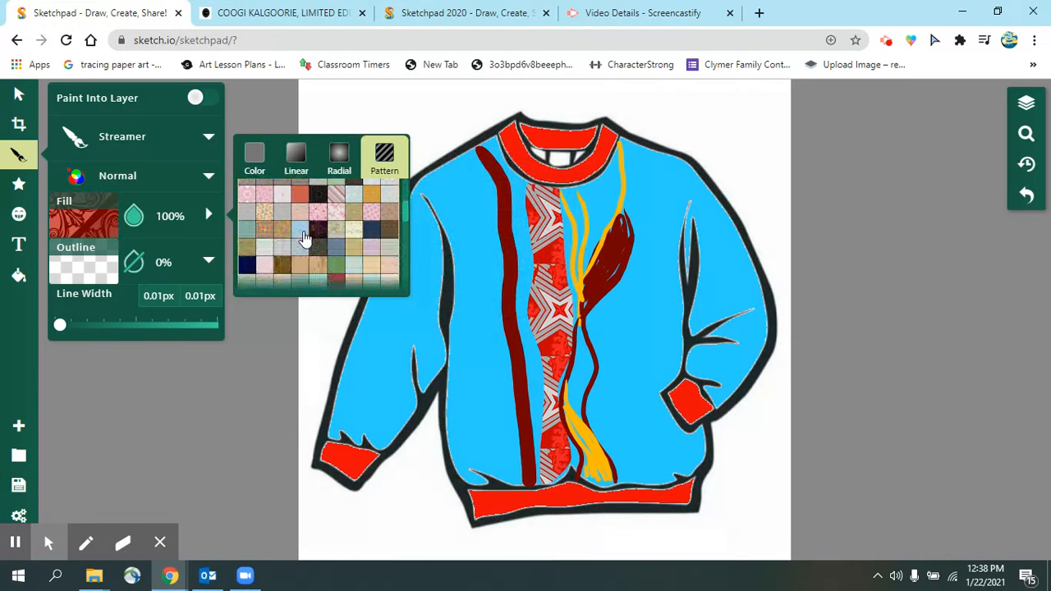
scroll(303, 236, up, 5)
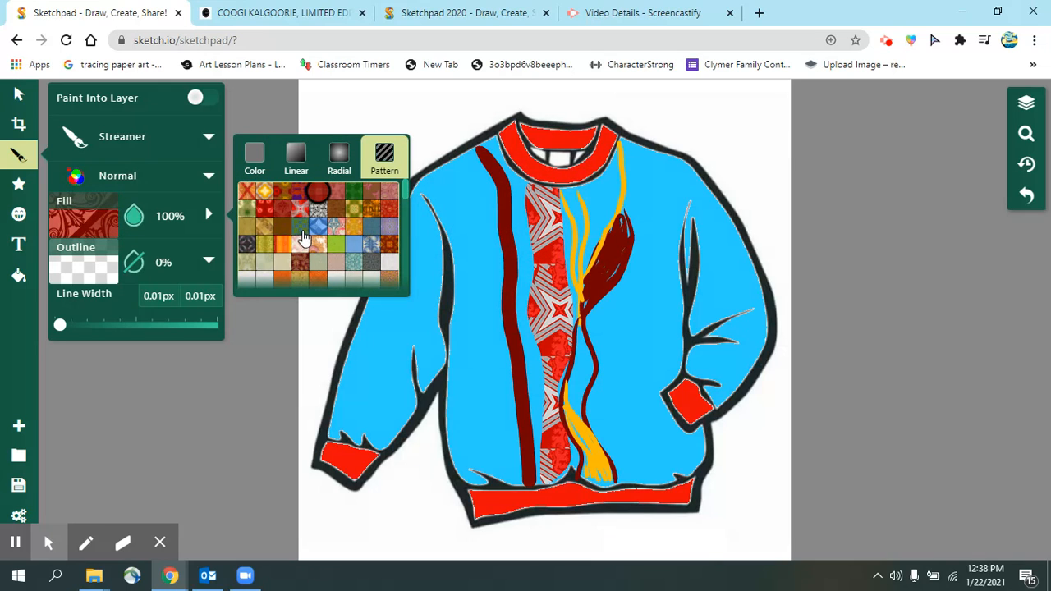
scroll(292, 226, down, 6)
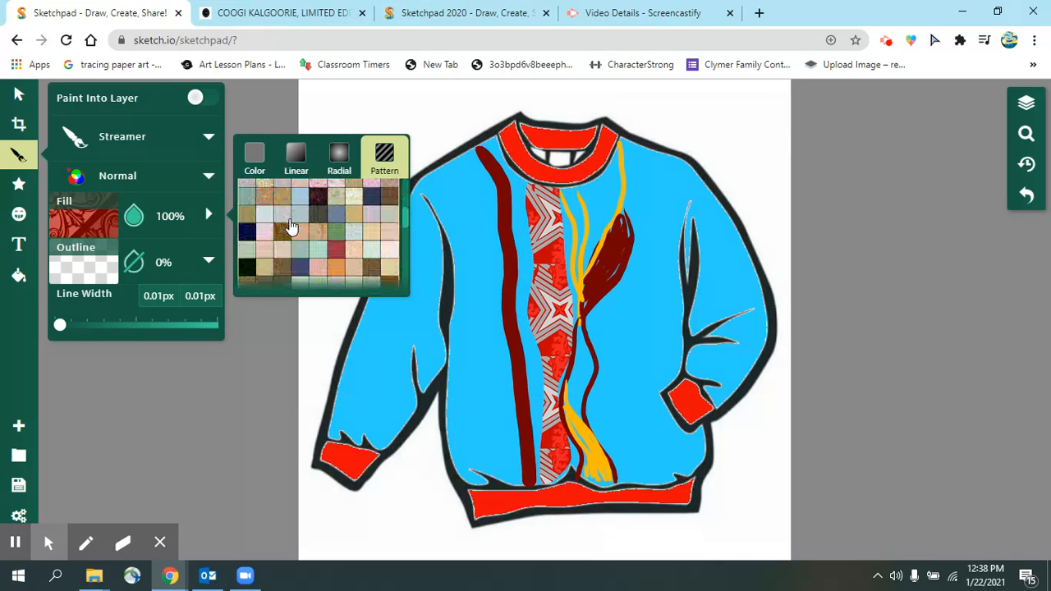
scroll(292, 225, down, 8)
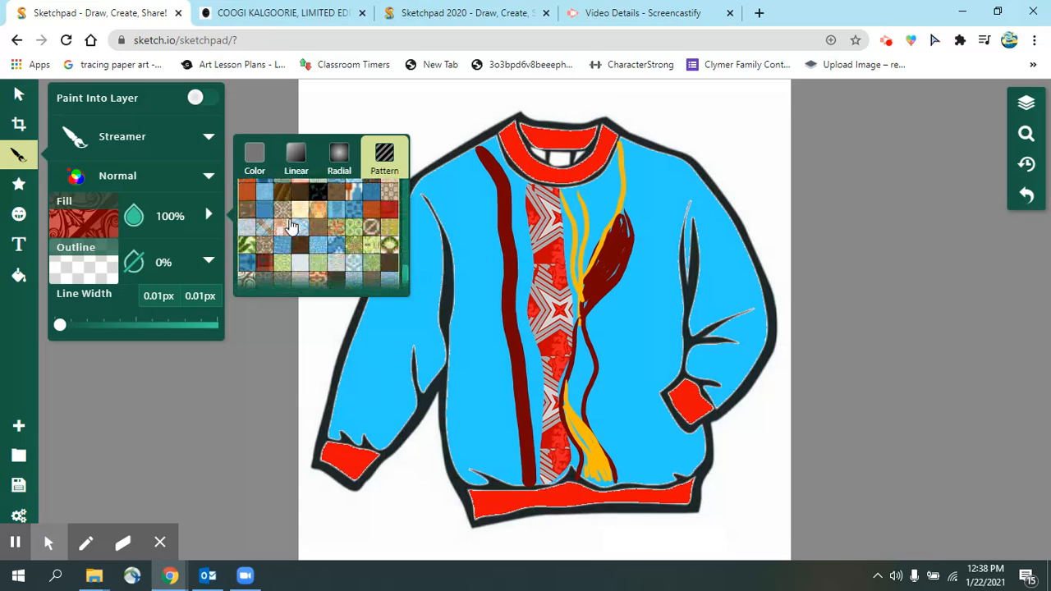
scroll(370, 226, down, 2)
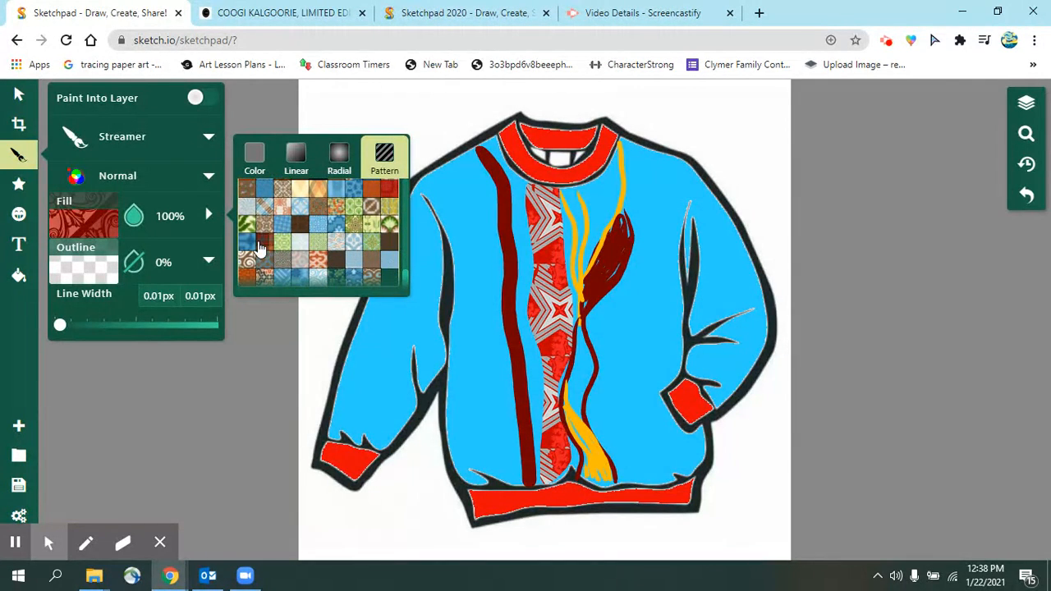
click(263, 242)
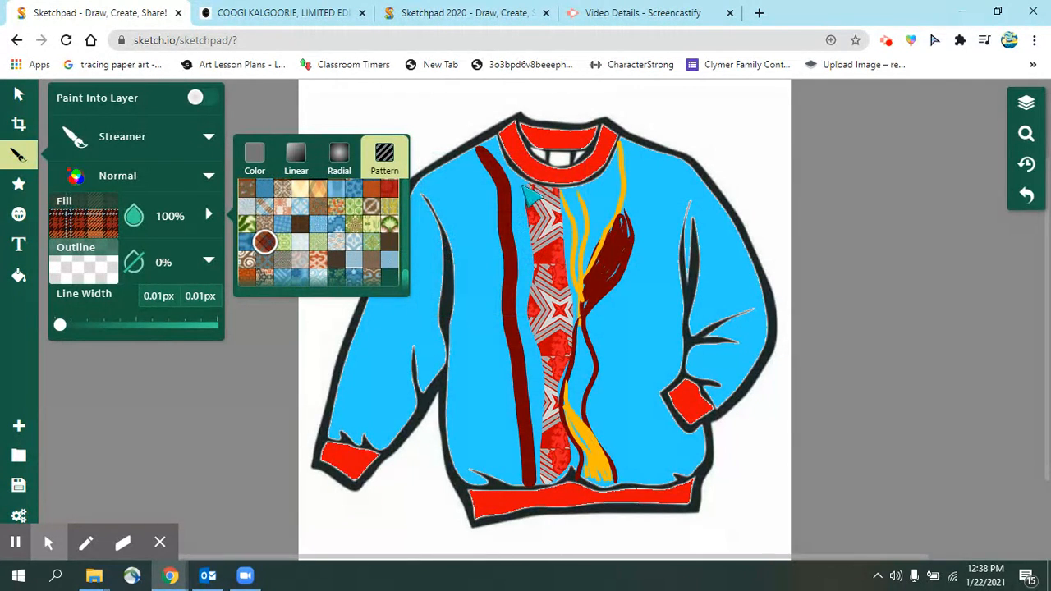
click(529, 190)
mouse_move(530, 225)
mouse_down()
mouse_move(528, 330)
mouse_move(546, 410)
mouse_move(537, 474)
mouse_move(515, 321)
mouse_move(514, 183)
mouse_move(498, 141)
mouse_up()
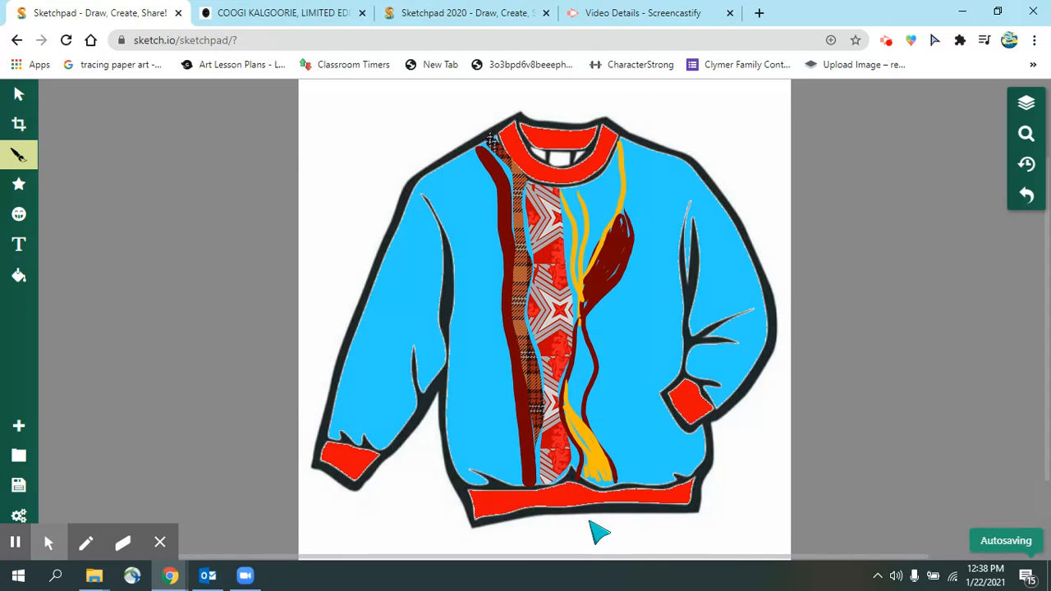
- Toggle the brush fill and outline opacity, leaving the plaid fill at 100% opacity
click(247, 13)
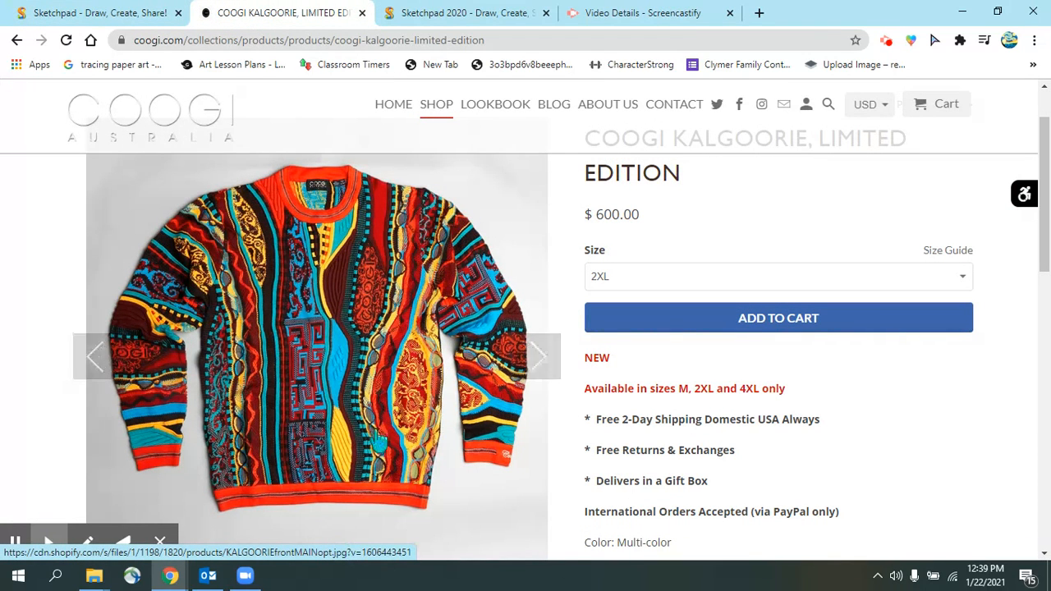
click(93, 12)
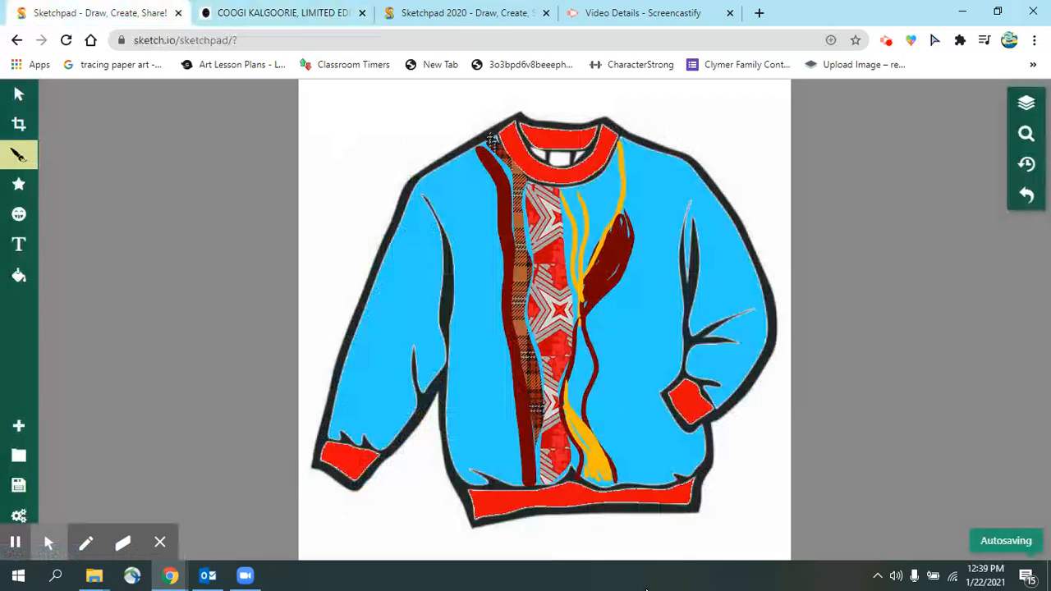
click(18, 154)
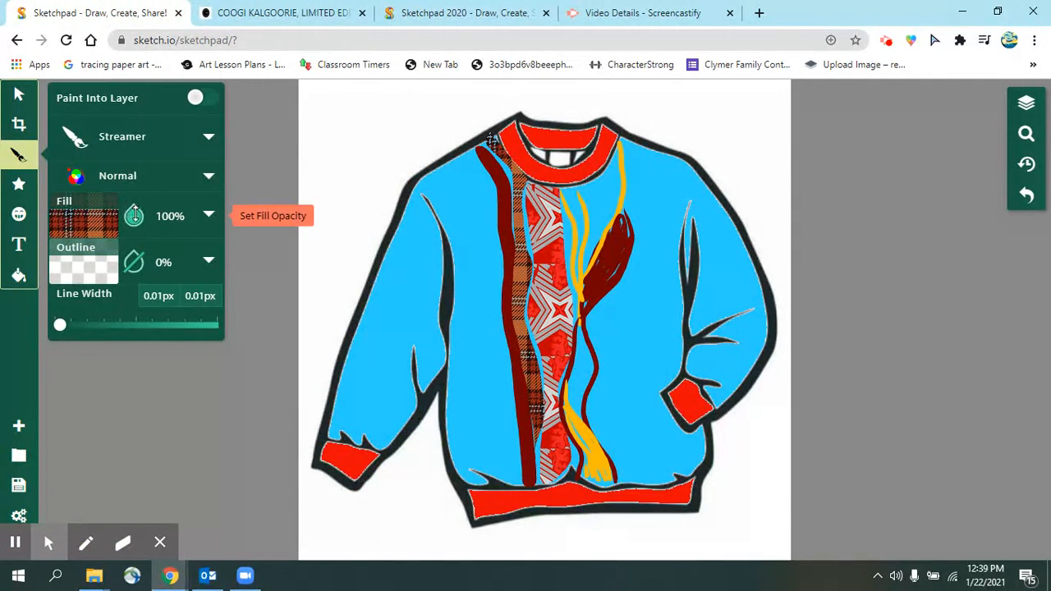
click(135, 215)
click(138, 268)
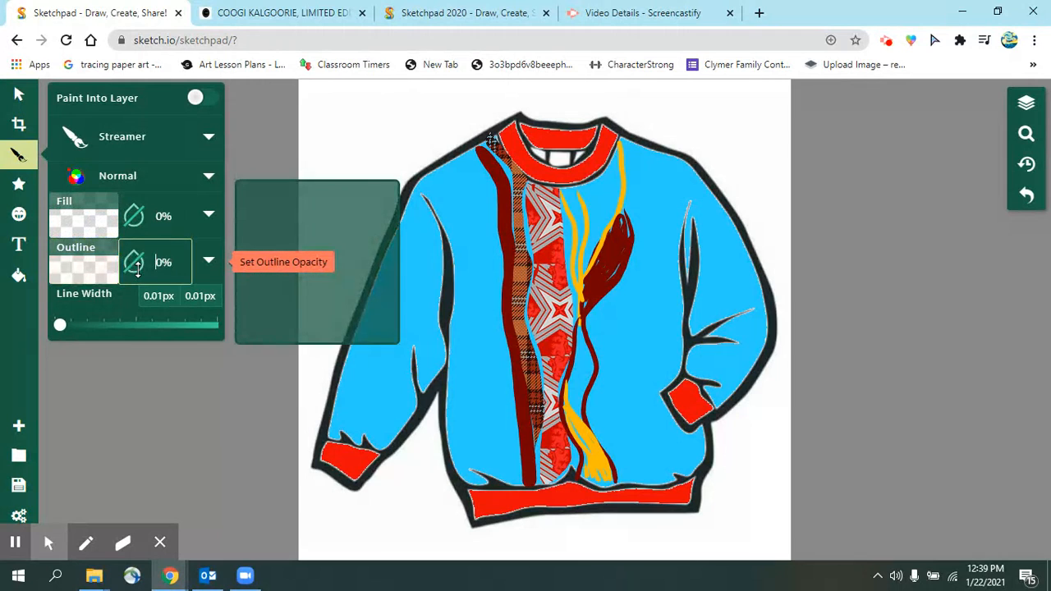
click(134, 215)
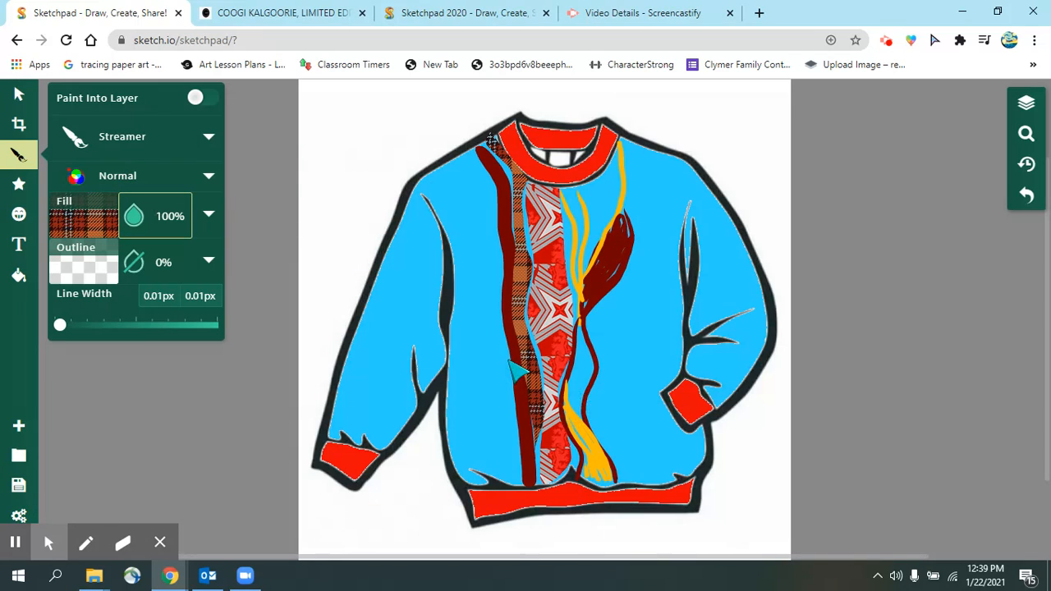
click(884, 47)
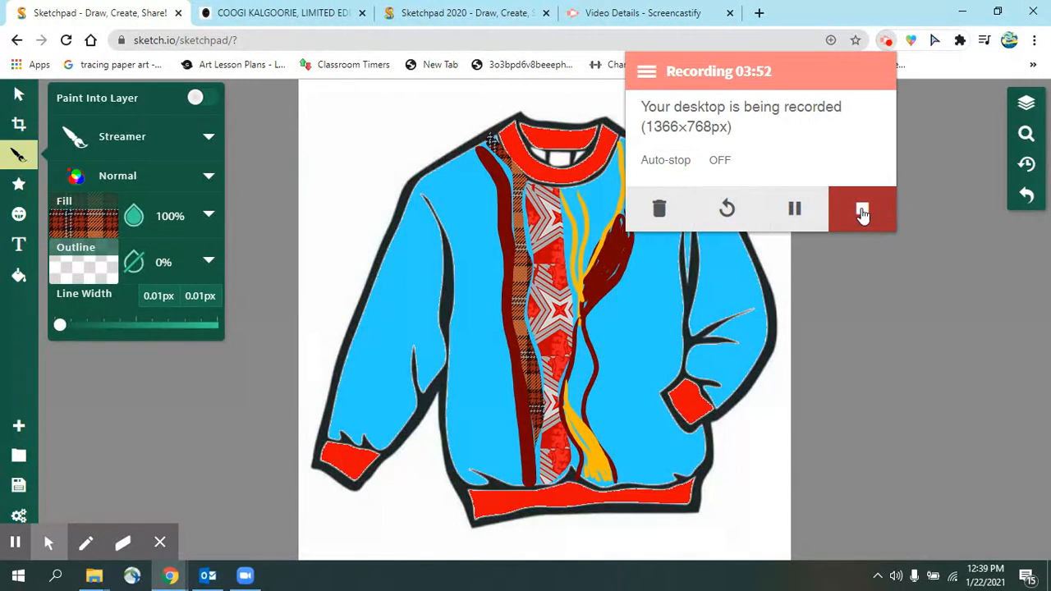